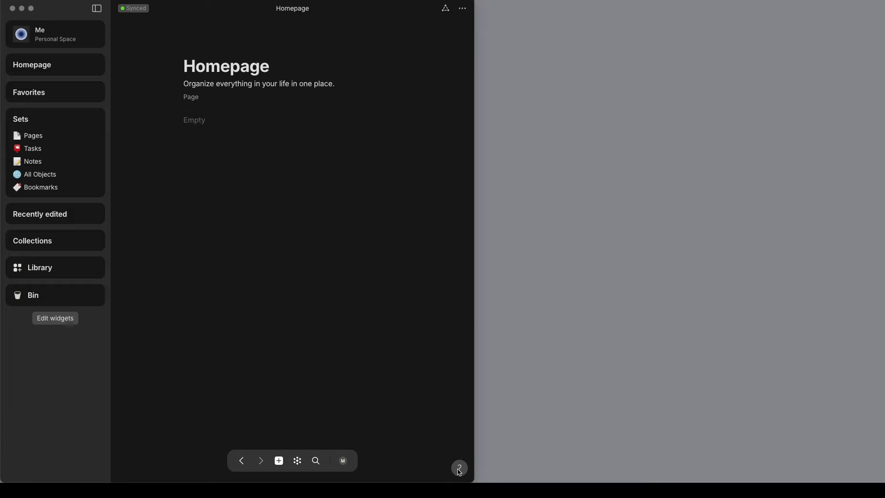
Open the ANY Experience Gallery and choose to open the Habit Tracker experience in the Anytype app
click(461, 472)
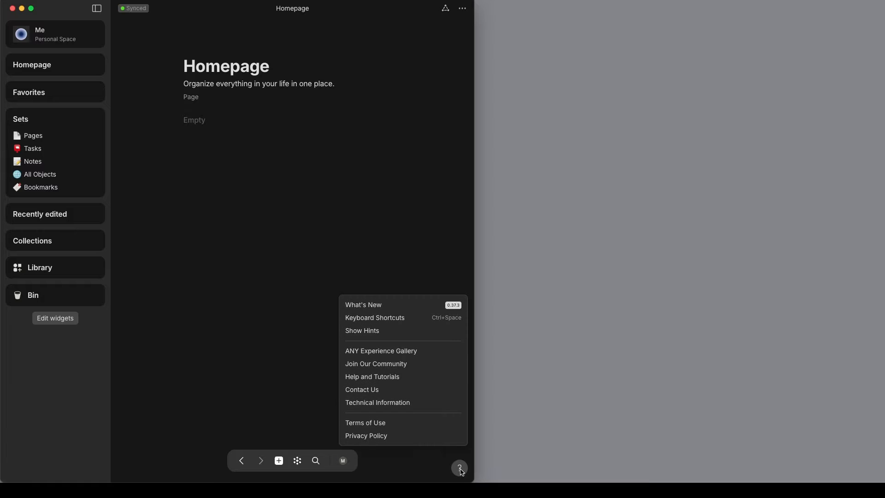
click(430, 354)
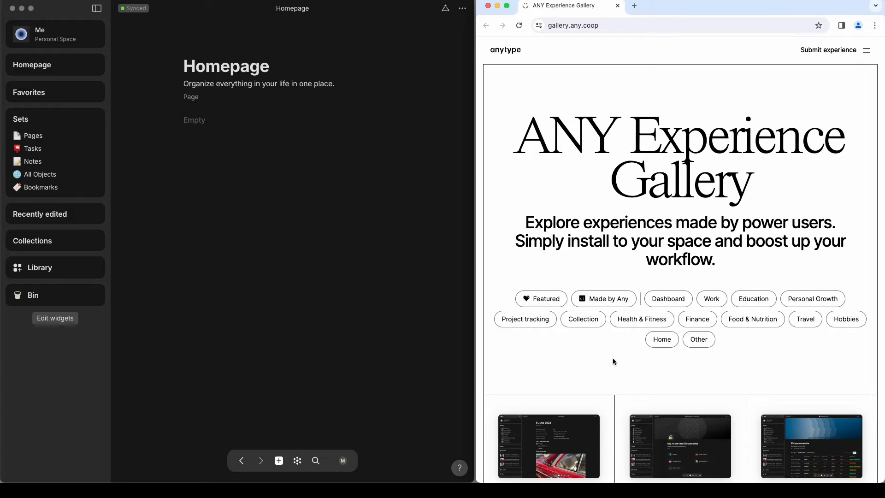
scroll(613, 362, down, 7)
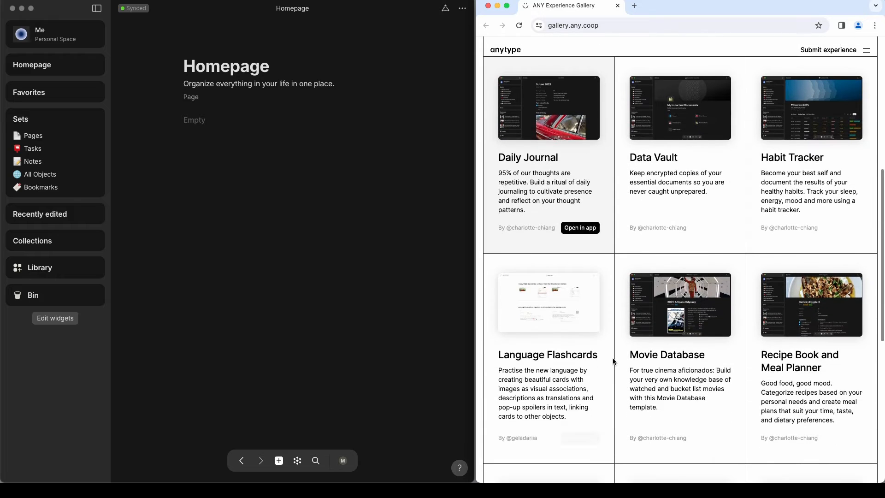
scroll(608, 361, down, 1)
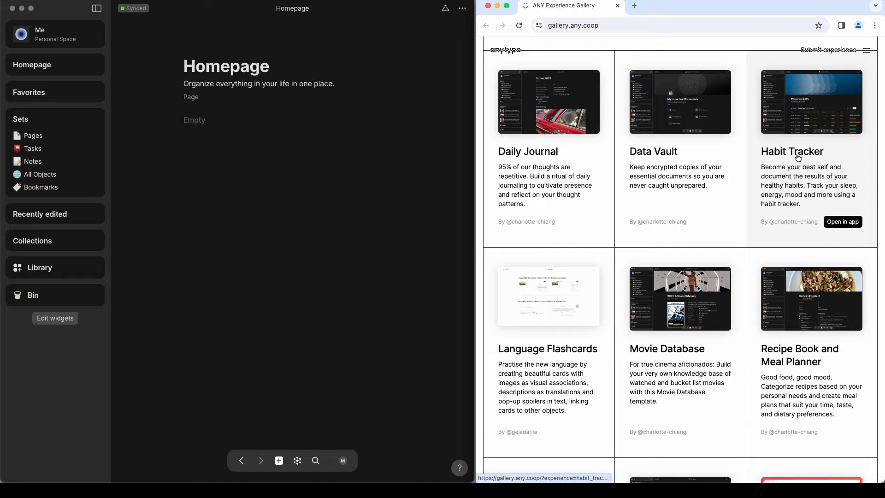
click(842, 222)
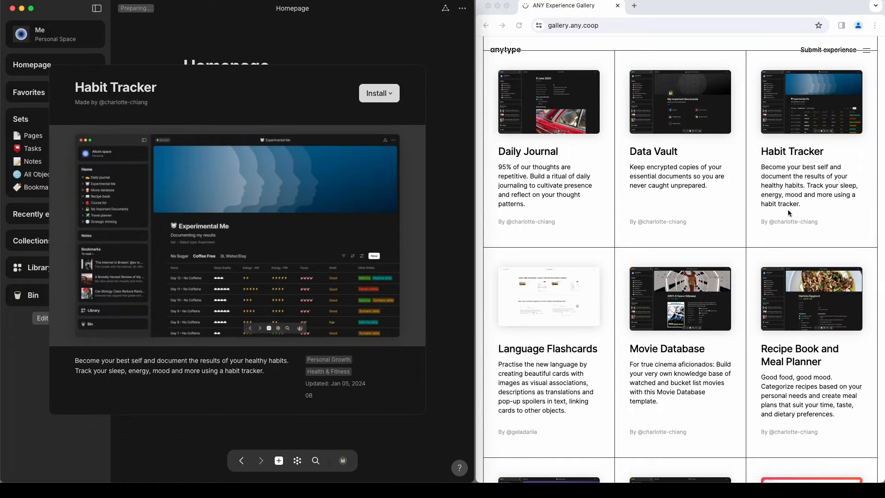
Close the gallery's browser window and, with Anytype in full screen, install the Habit Tracker experience into a new space
click(489, 7)
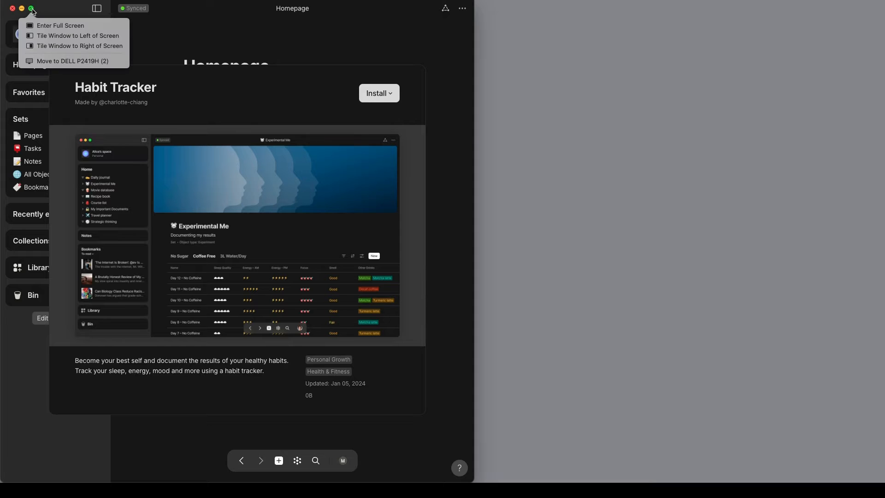
click(32, 9)
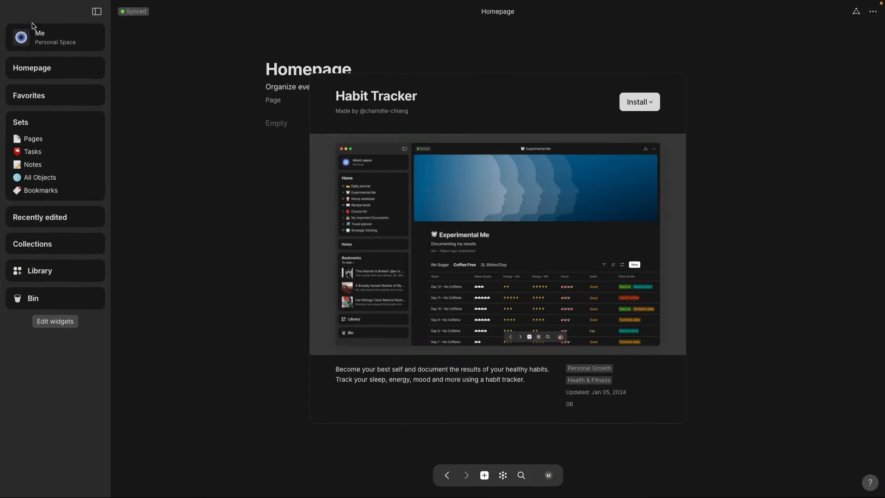
click(653, 106)
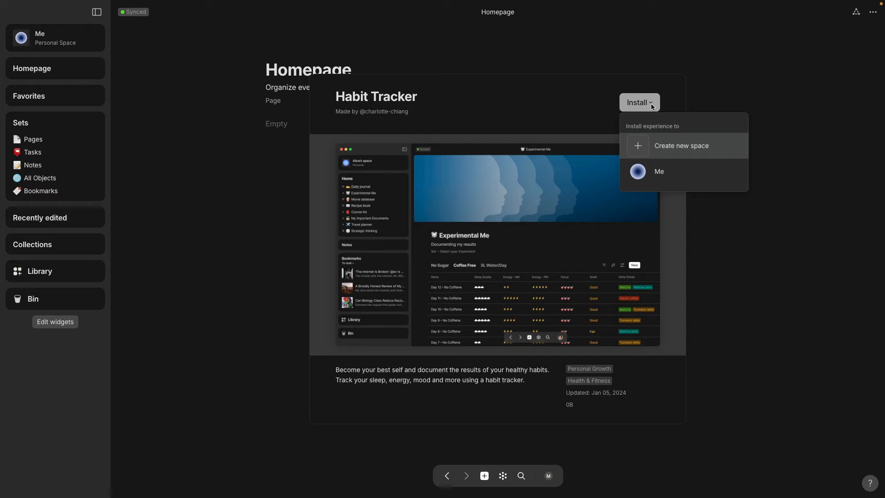
click(669, 150)
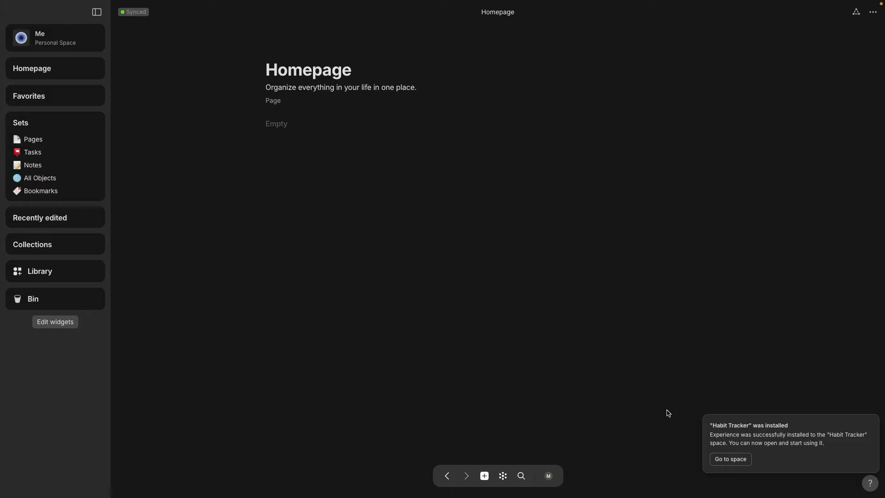
Switch to the newly installed Habit Tracker space and open its Habit Tracker set
click(725, 460)
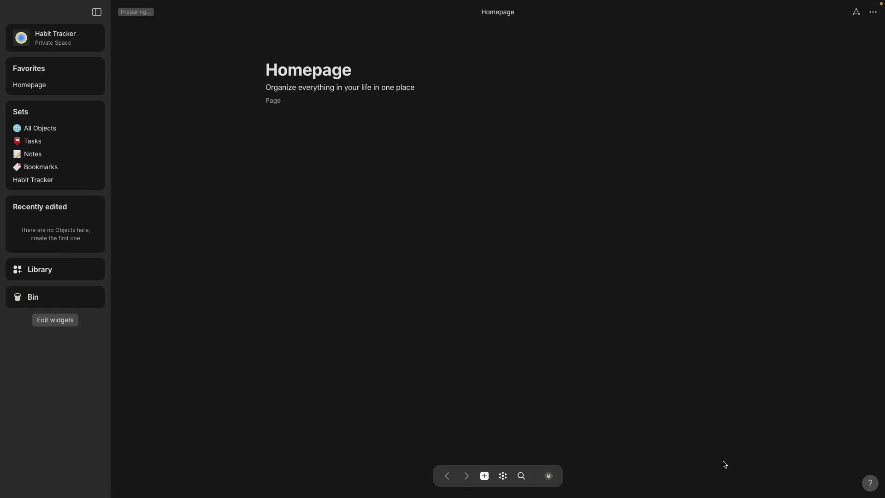
click(549, 477)
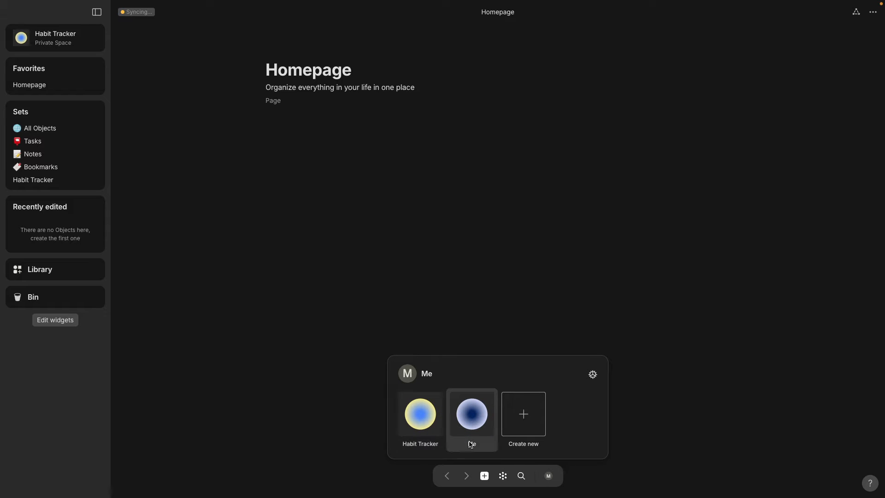
click(704, 388)
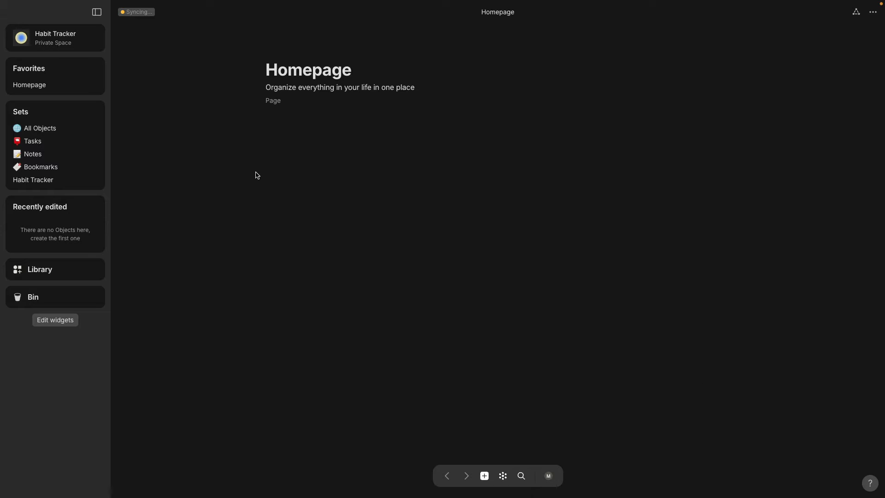
mouse_move(89, 119)
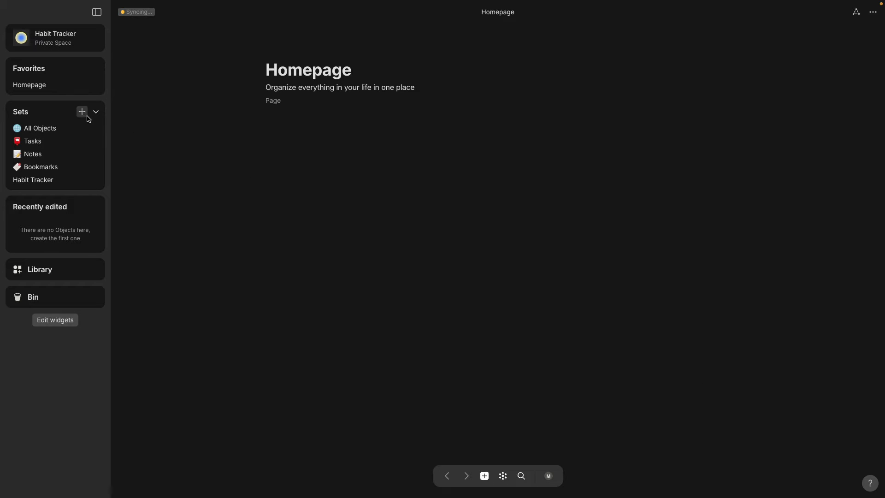
click(46, 183)
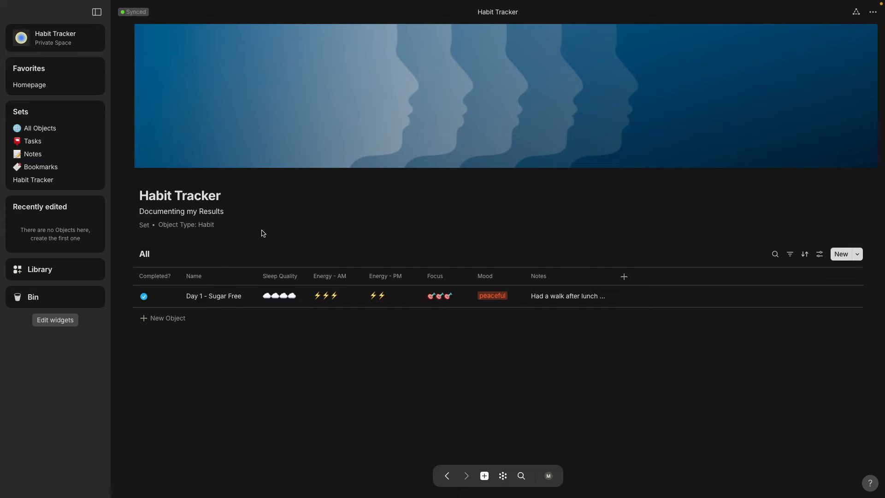
Create a new object in the space and set its type to Habit
click(485, 477)
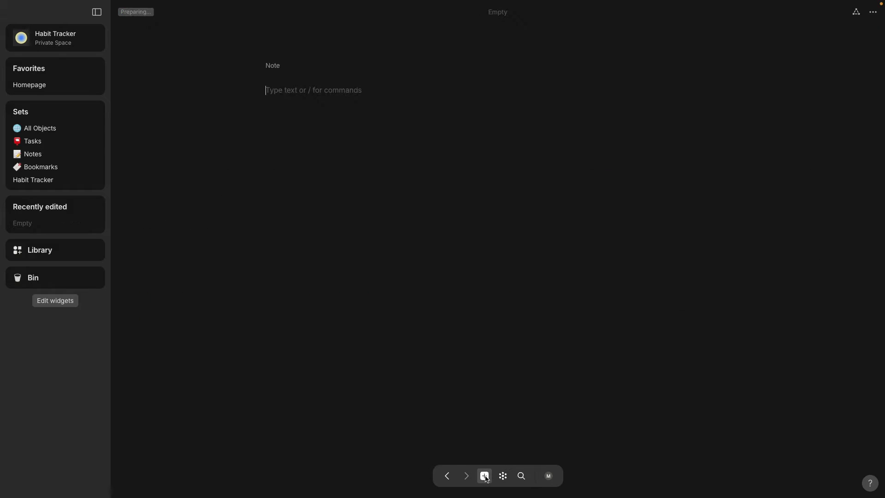
click(277, 67)
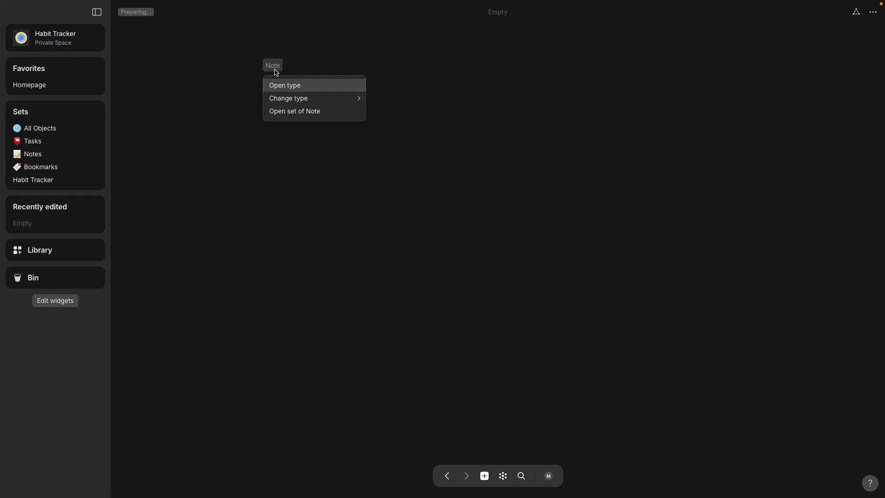
mouse_move(291, 100)
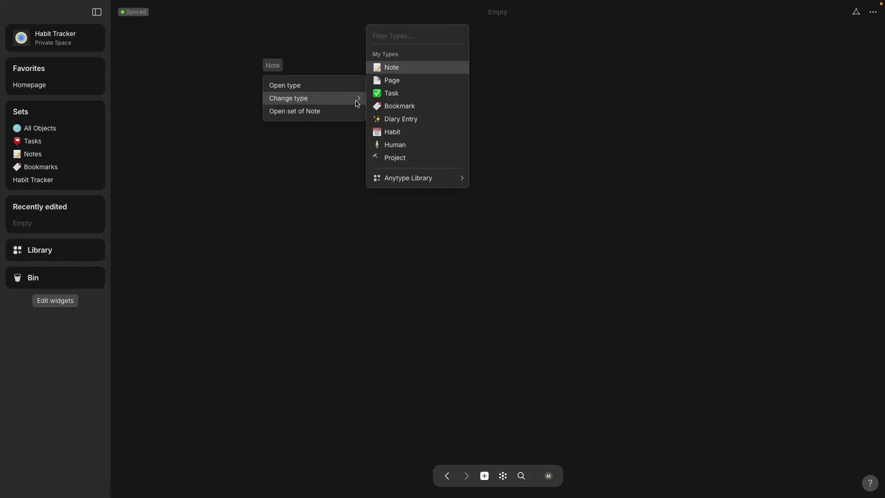
mouse_move(412, 181)
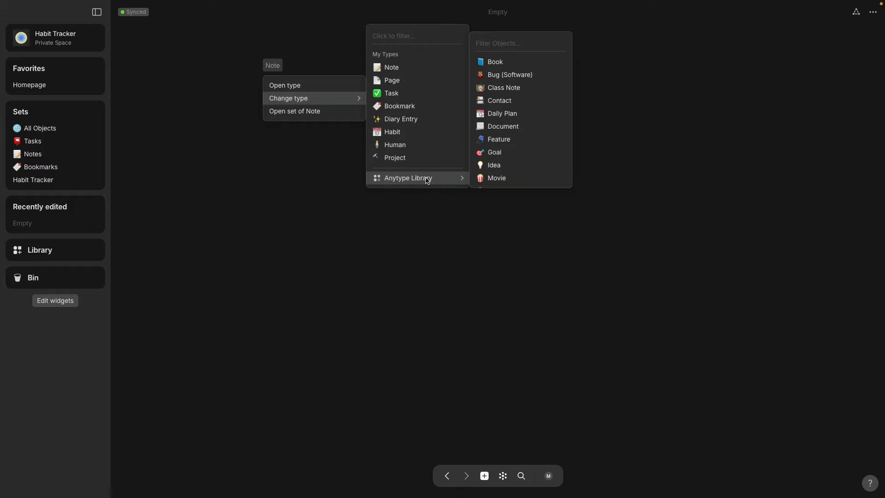
scroll(507, 154, down, 1)
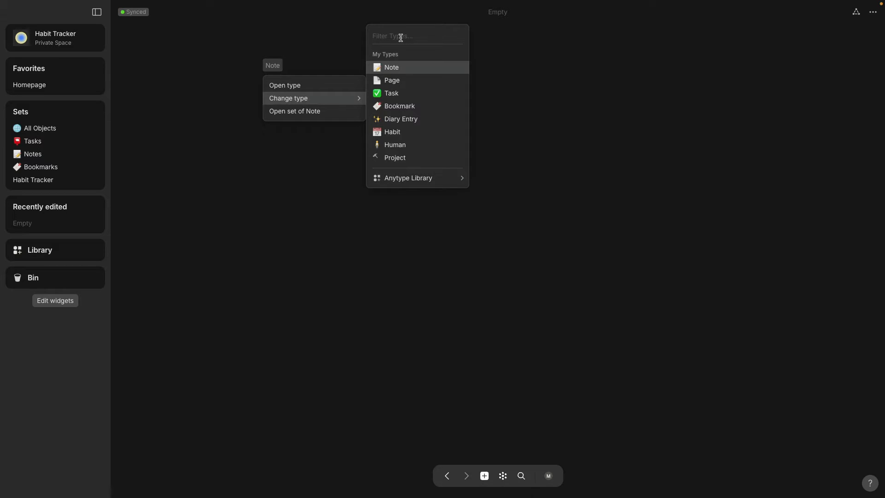
text(habit)
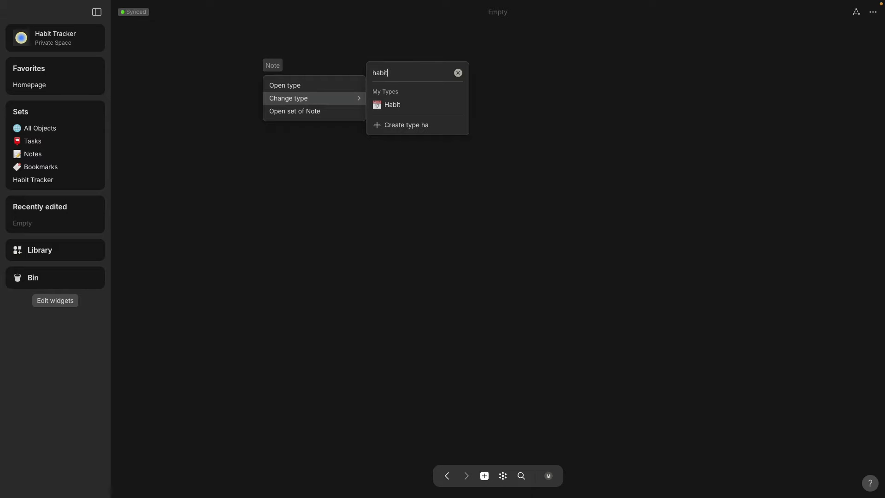
click(393, 108)
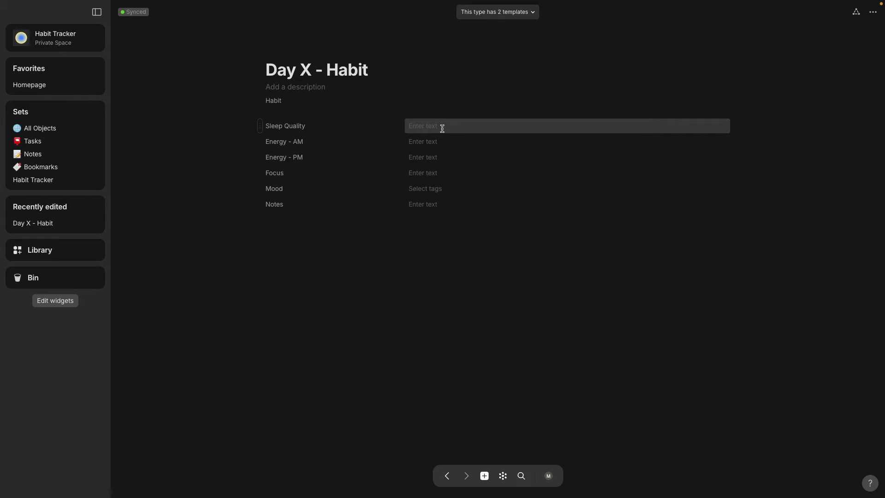
View the templates available for the Habit type and the options of the Day X - Habit template
click(534, 13)
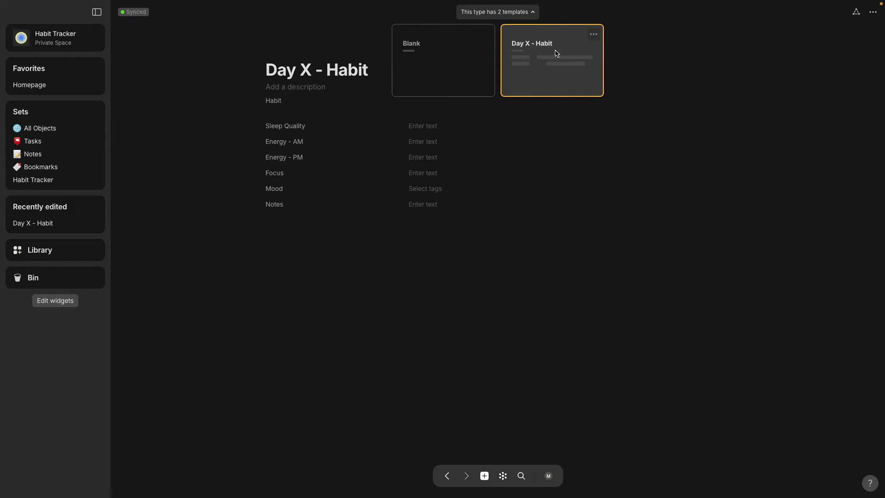
click(595, 37)
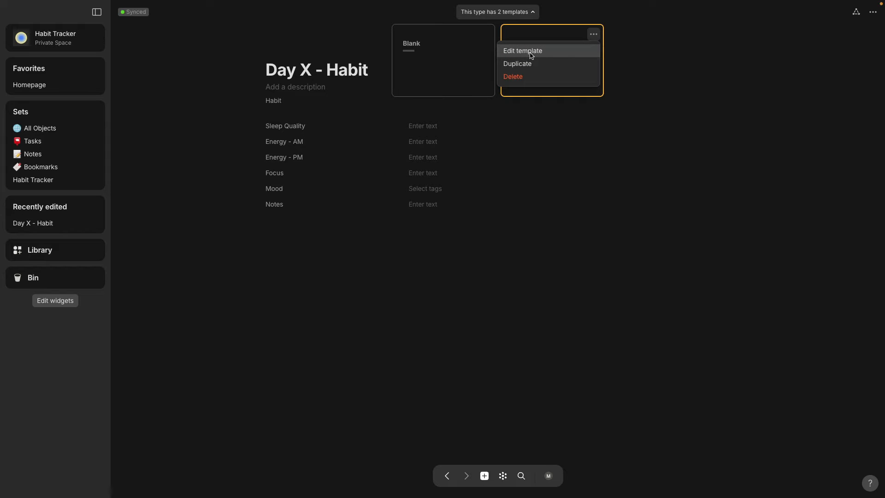
click(641, 56)
click(636, 53)
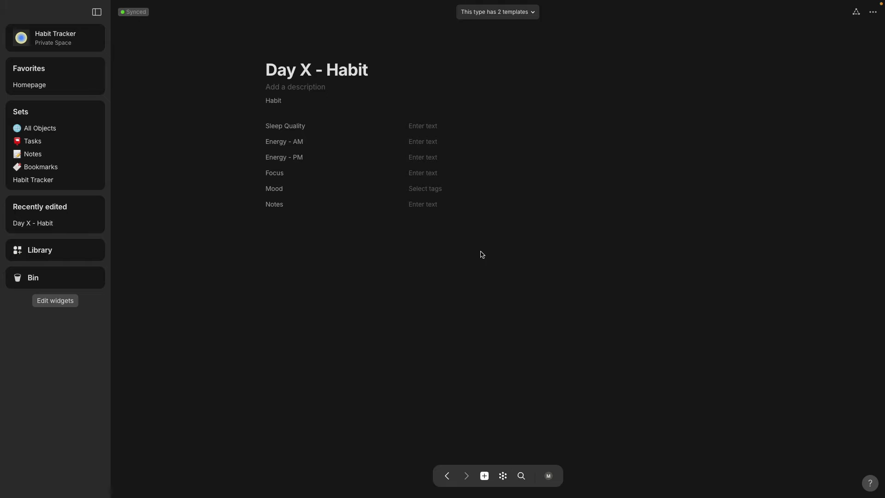
Return to the Habit Tracker set and open the layout settings of its All view
click(43, 182)
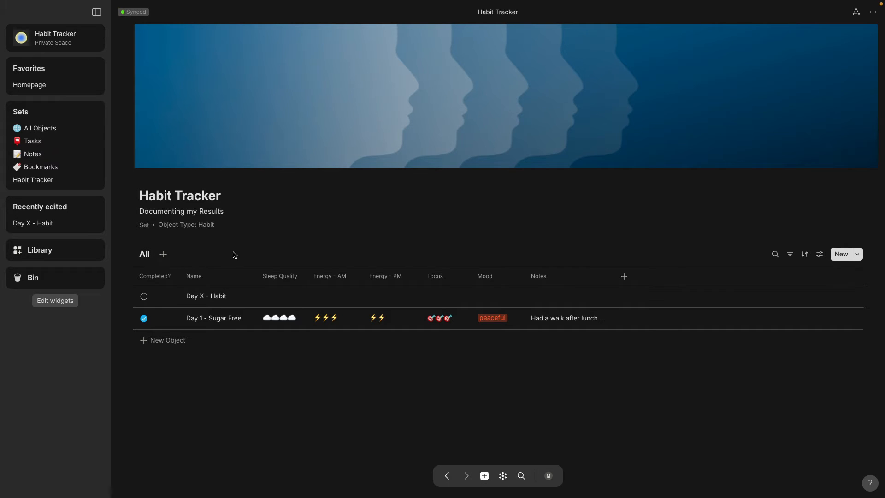
click(820, 254)
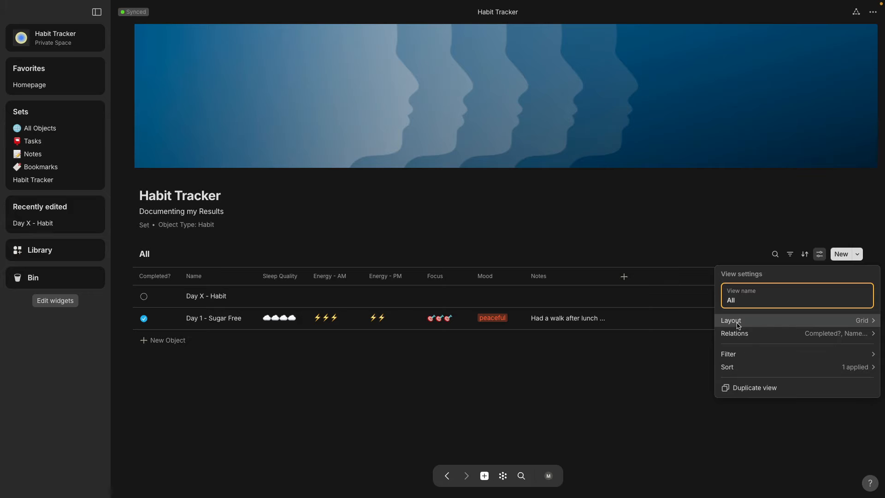
click(800, 323)
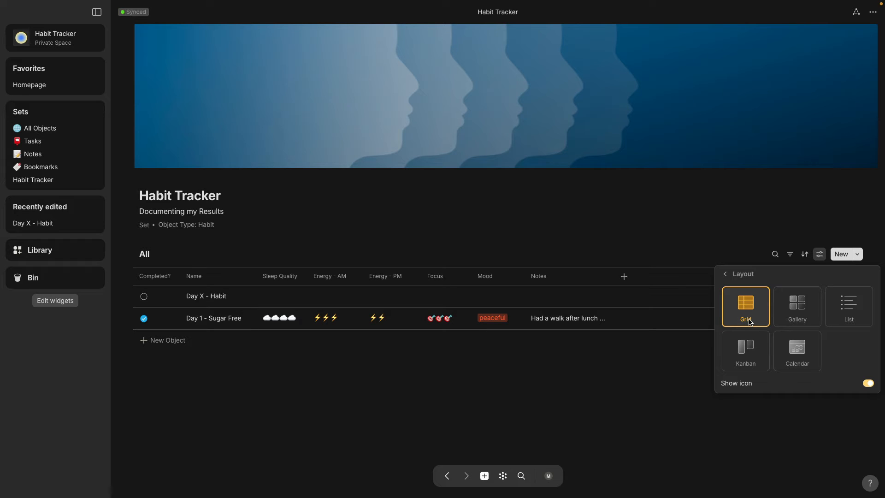
Preview the All view in the Gallery, List, Kanban and Calendar layouts, and return it to the Grid layout
click(793, 315)
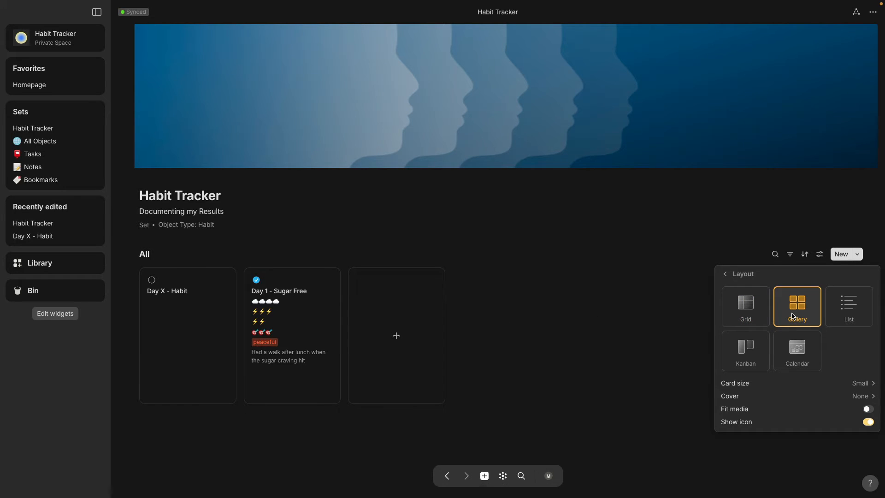
click(849, 314)
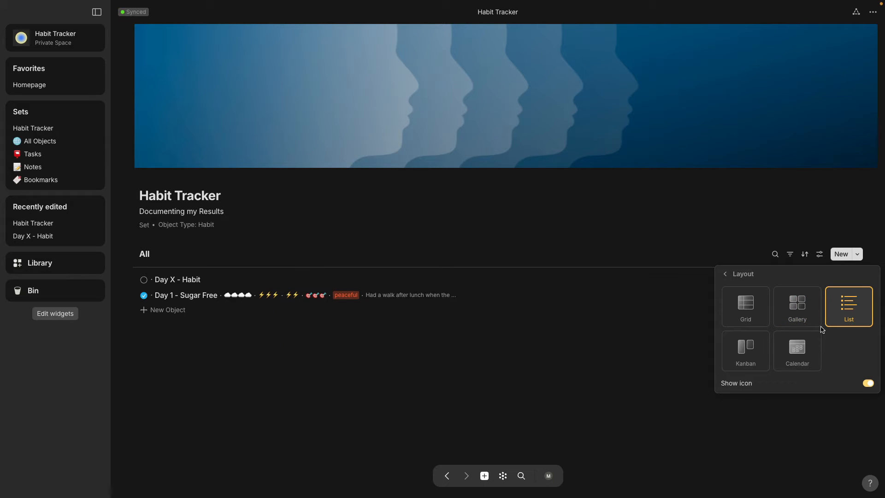
click(752, 361)
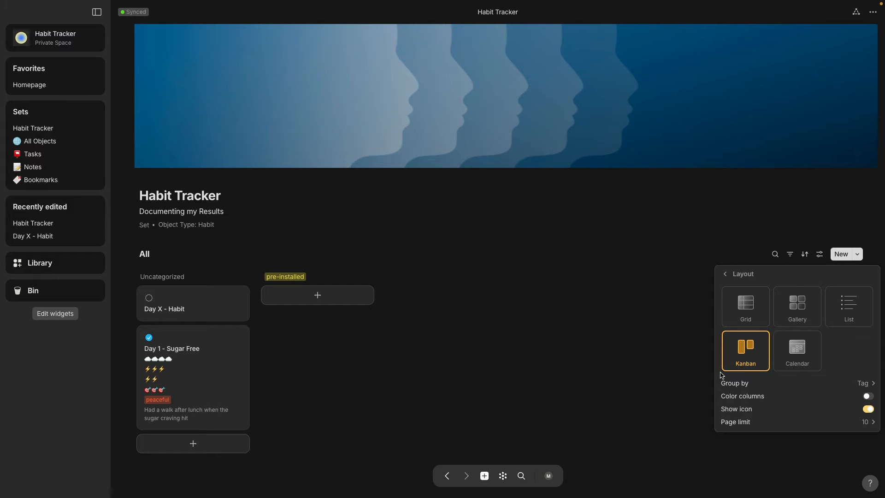
click(803, 355)
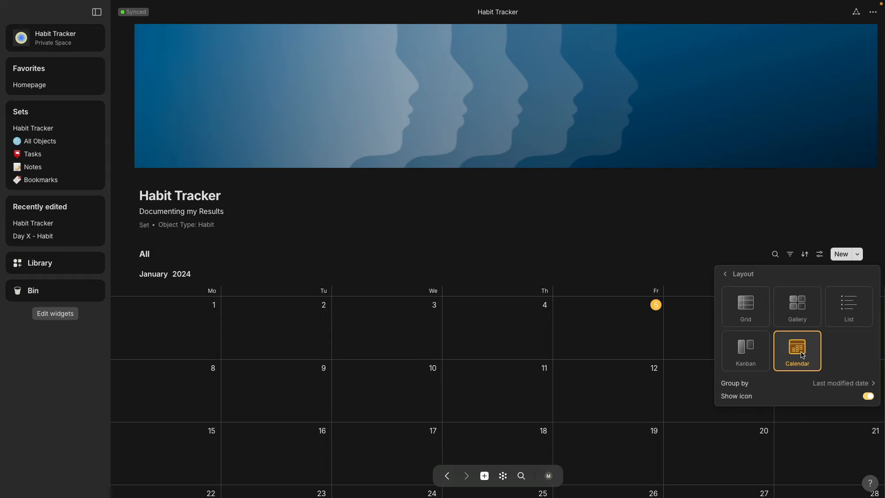
scroll(545, 400, down, 3)
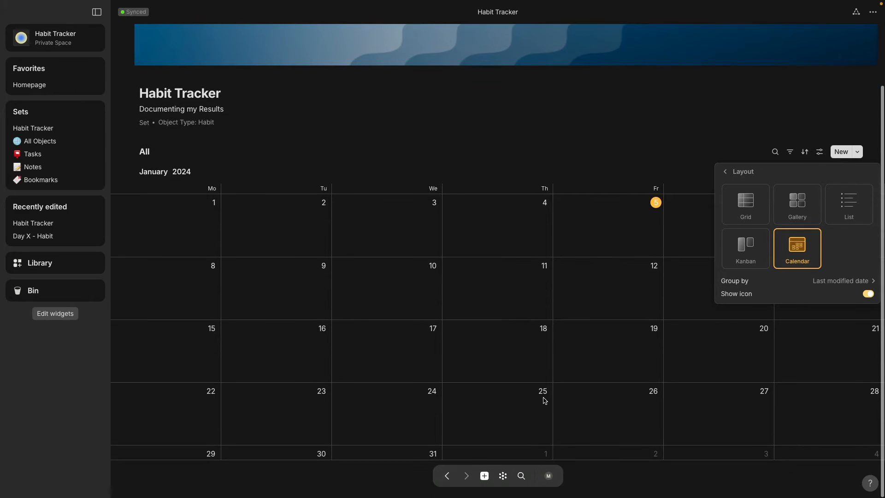
scroll(545, 400, up, 3)
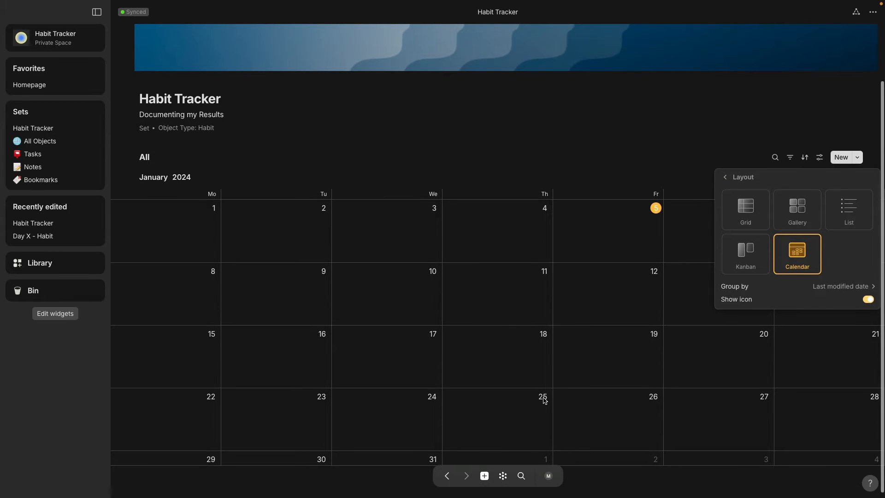
scroll(545, 401, up, 1)
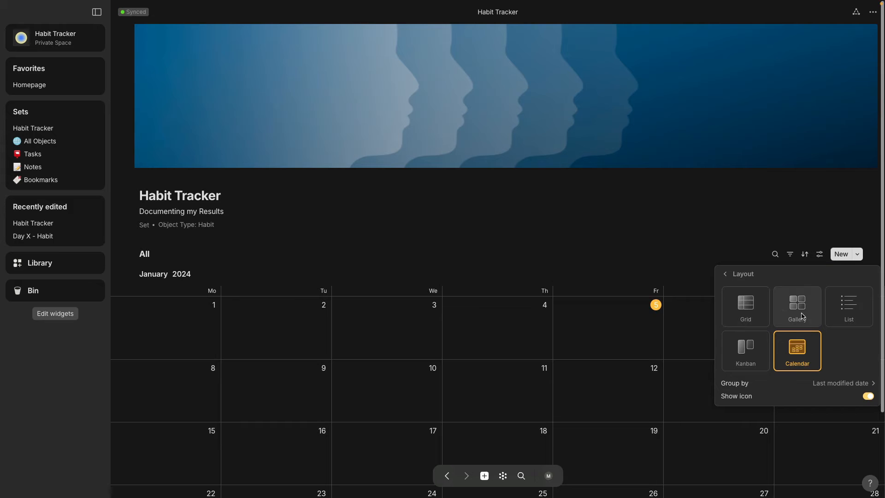
click(748, 311)
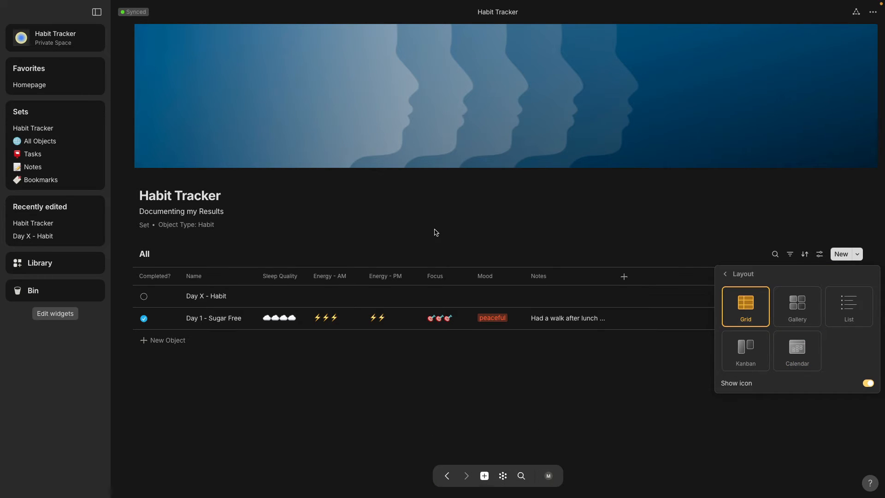
Close the layout settings and open the Day X - Habit object from the set as a full page
click(475, 228)
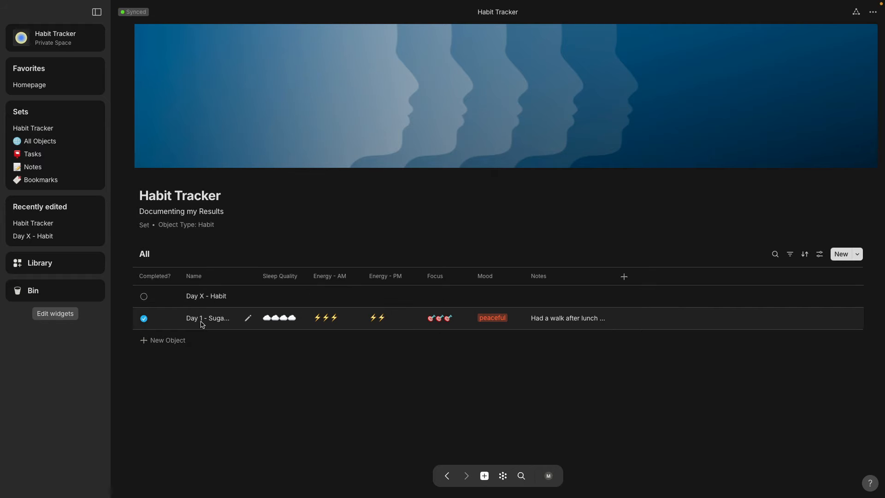
click(203, 300)
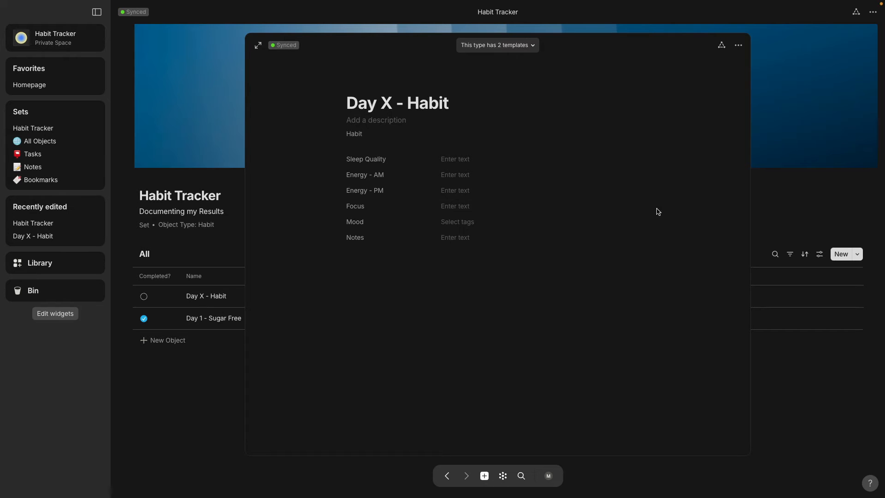
click(258, 46)
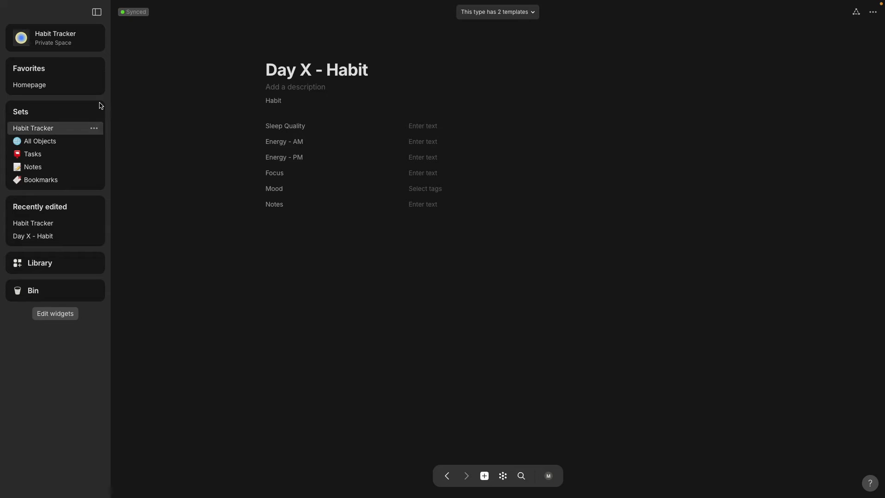
Hide the sidebar and bring it back
click(96, 14)
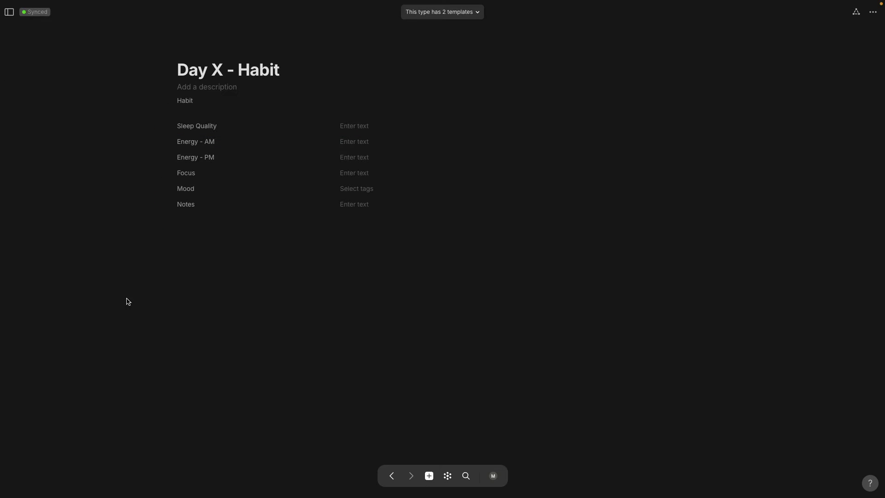
mouse_move(7, 35)
click(8, 12)
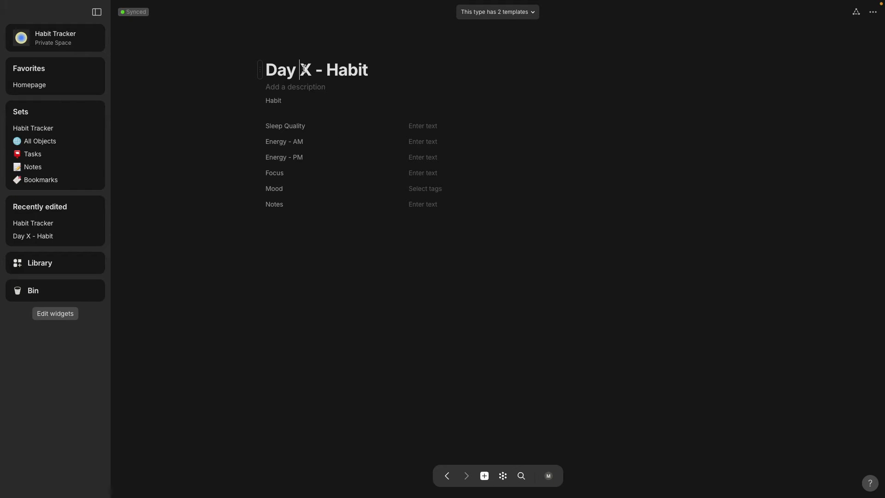
Rename the Day X - Habit object as Day 2 and set its Sleep Quality to good
drag(305, 70, 423, 77)
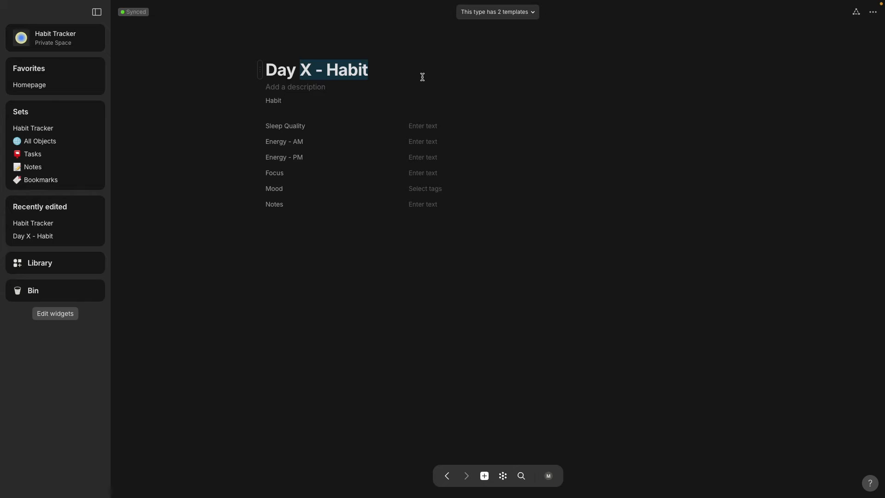
text(2)
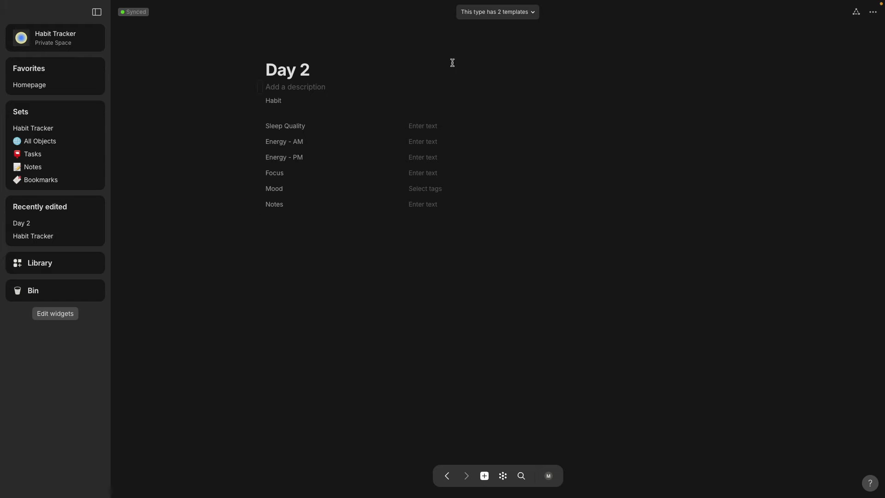
click(420, 127)
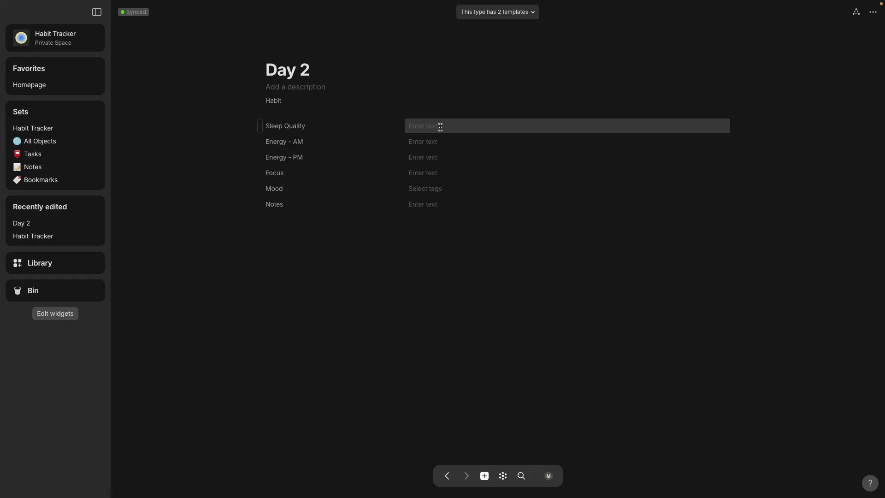
click(440, 127)
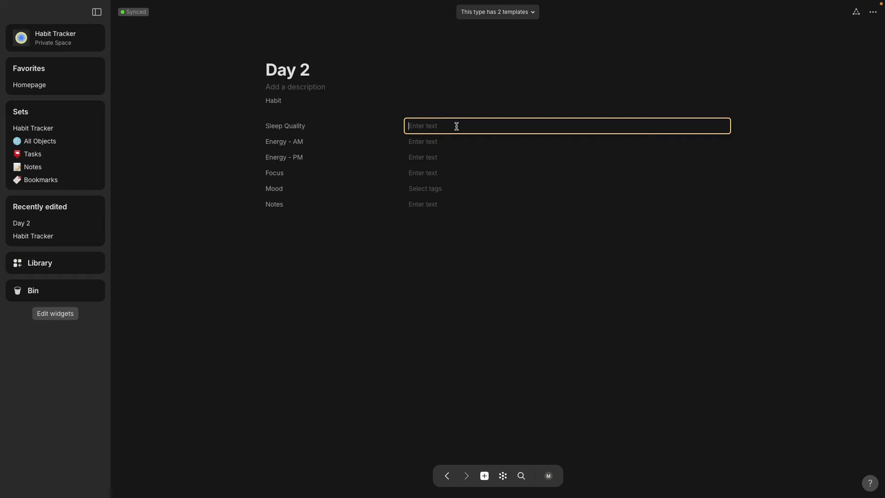
text(good)
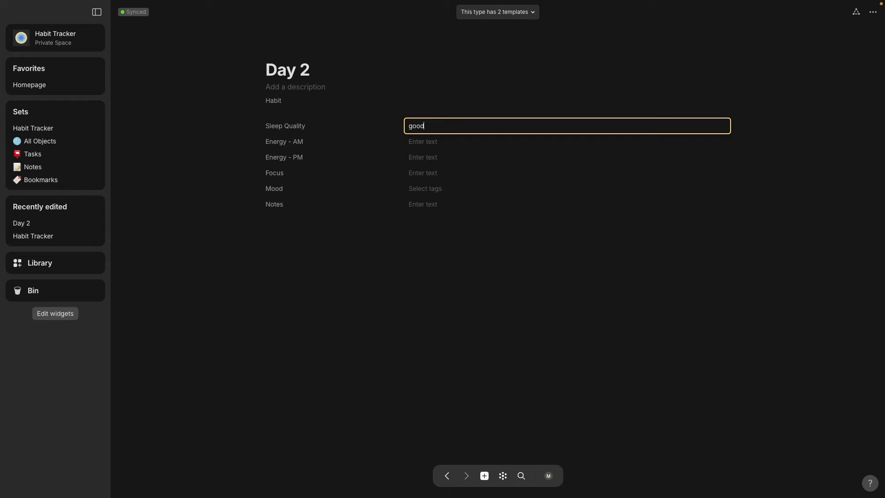
Set Energy - AM to low, Energy - PM to medium and Focus to low for the Day 2 habit
click(432, 142)
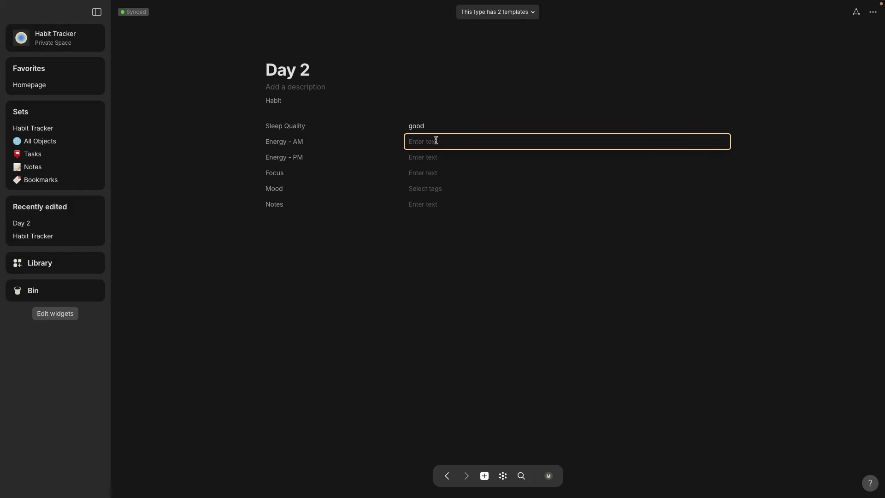
text(low)
click(426, 157)
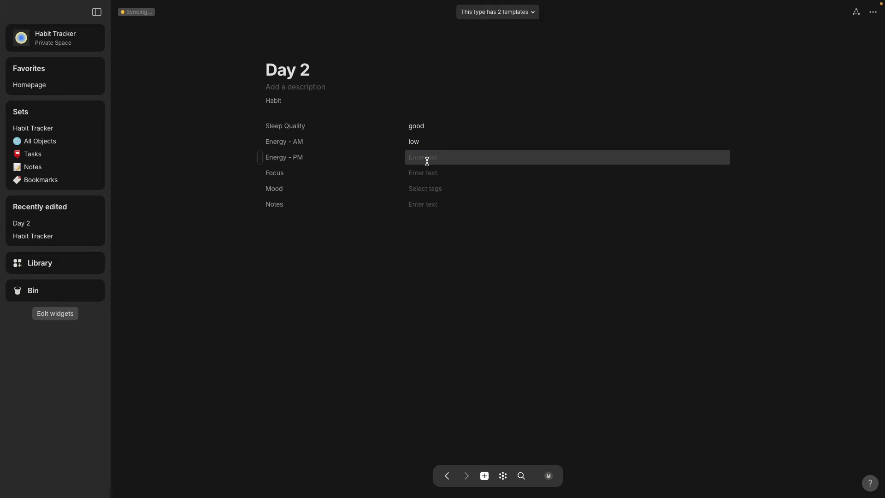
text(m)
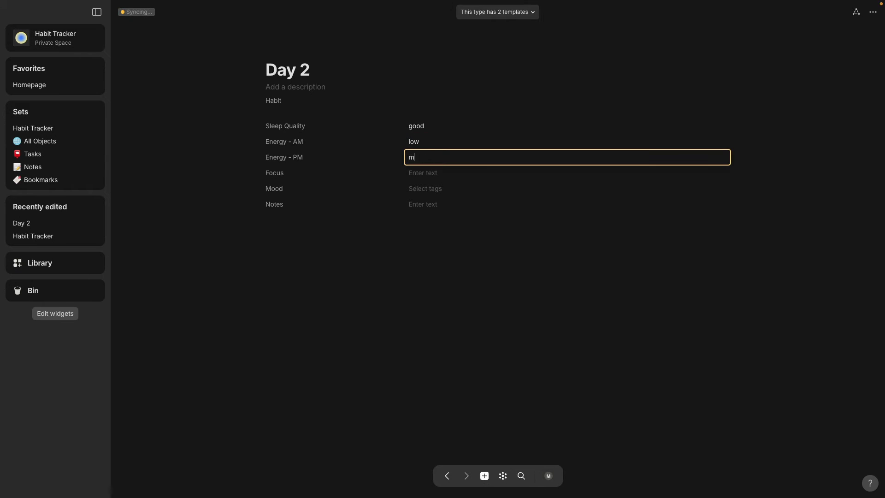
text(edium)
click(431, 171)
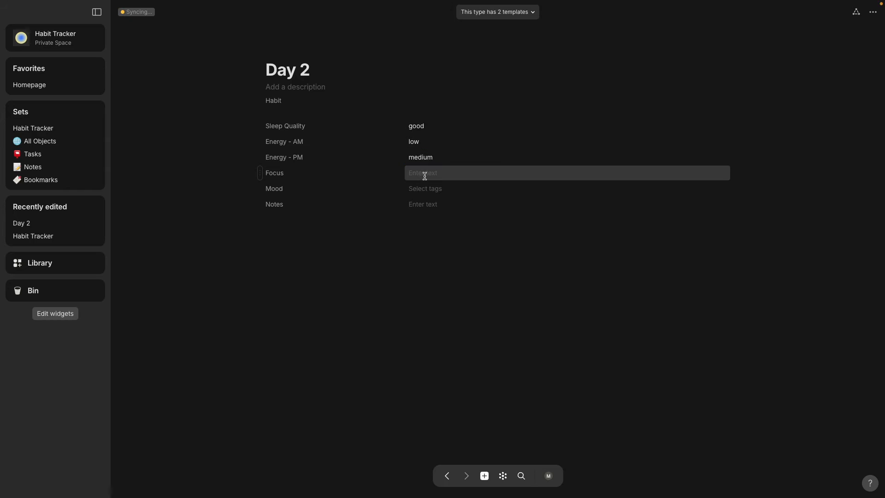
text(low)
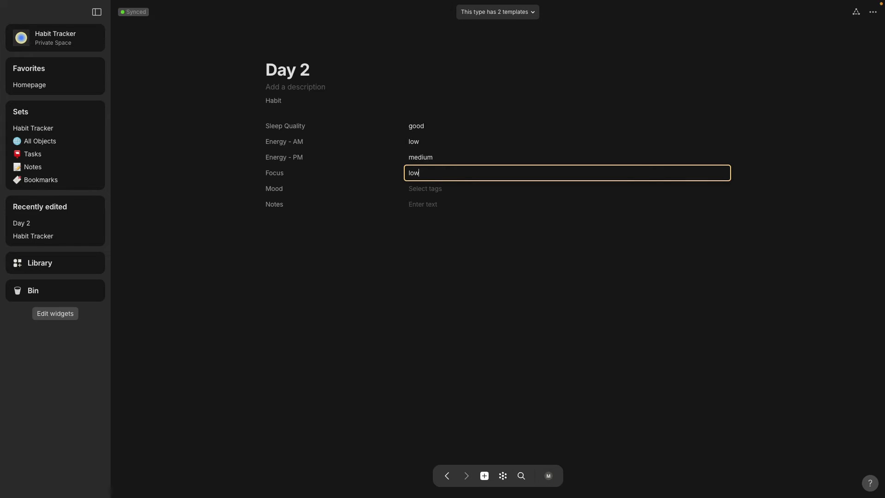
Add the existing peaceful tag to Day 2's Mood and create the new tags angry and sad there
click(429, 190)
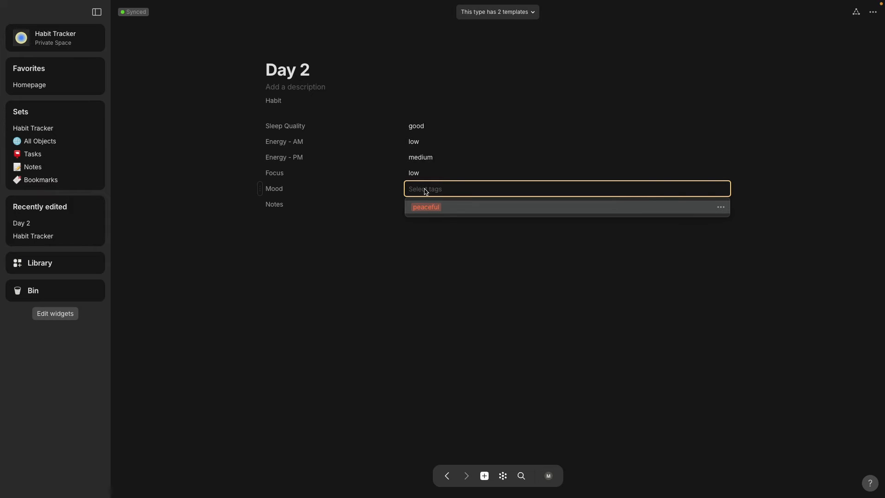
click(454, 210)
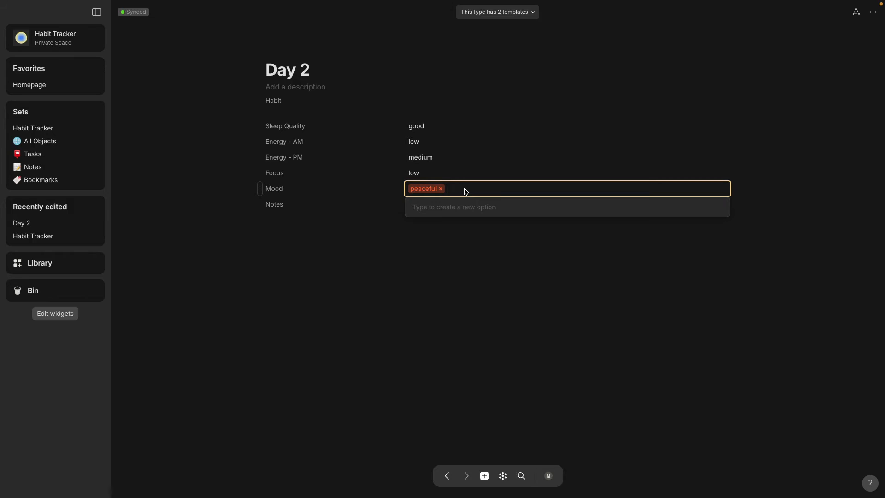
text(angry)
key(Return)
text(sad)
key(Return)
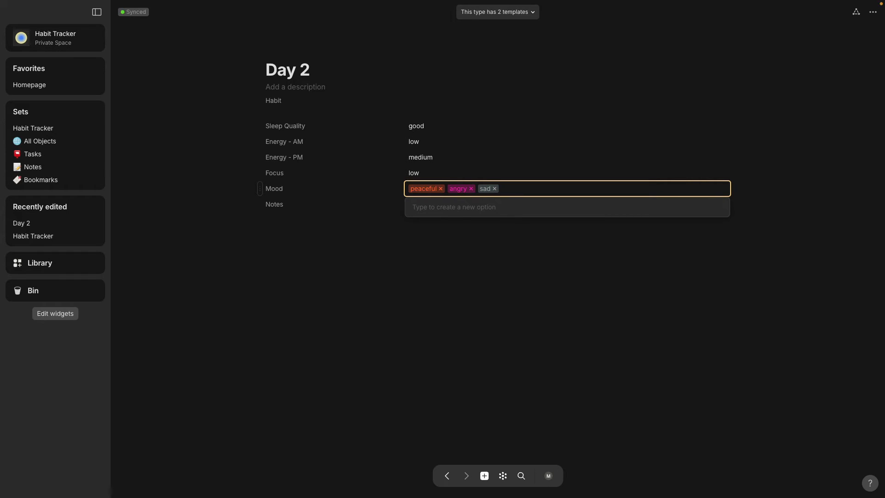
Remove the angry and sad tags from Day 2's Mood and set the sad option's colour to Blue
click(472, 189)
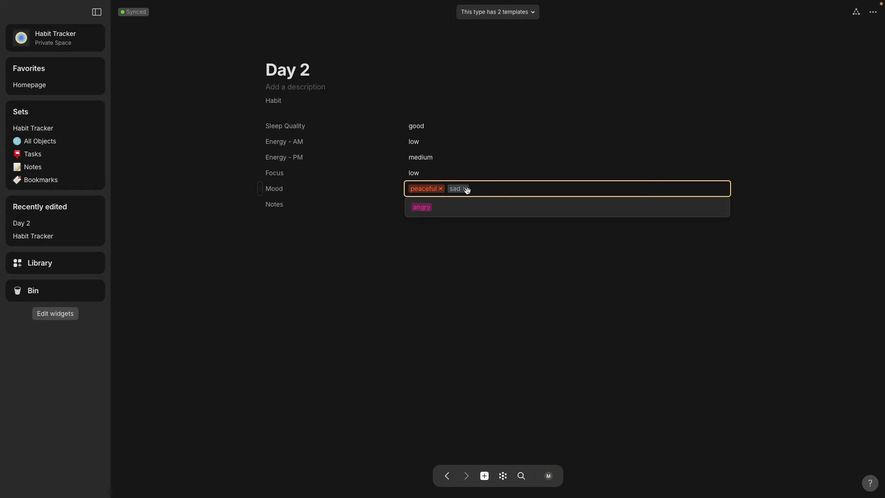
click(464, 189)
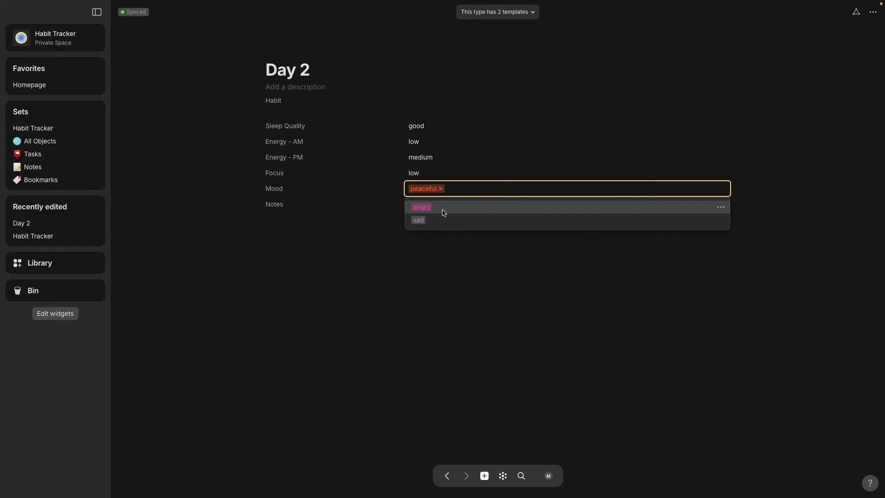
click(721, 220)
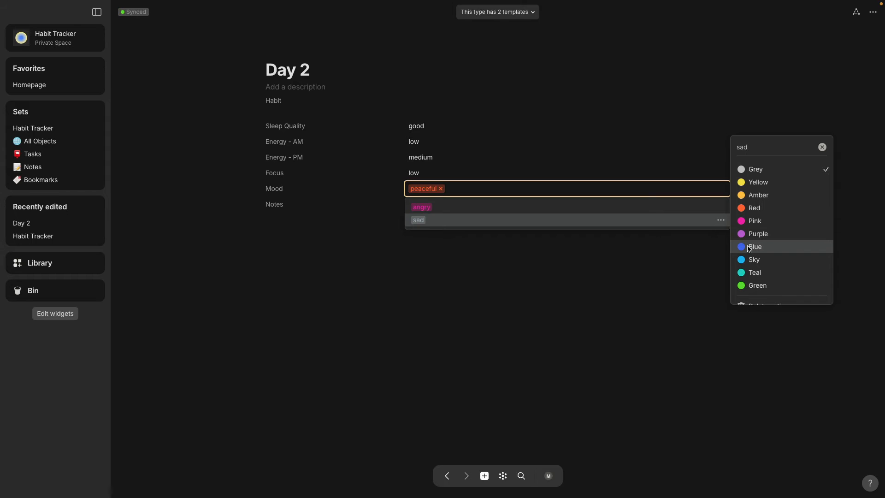
click(563, 261)
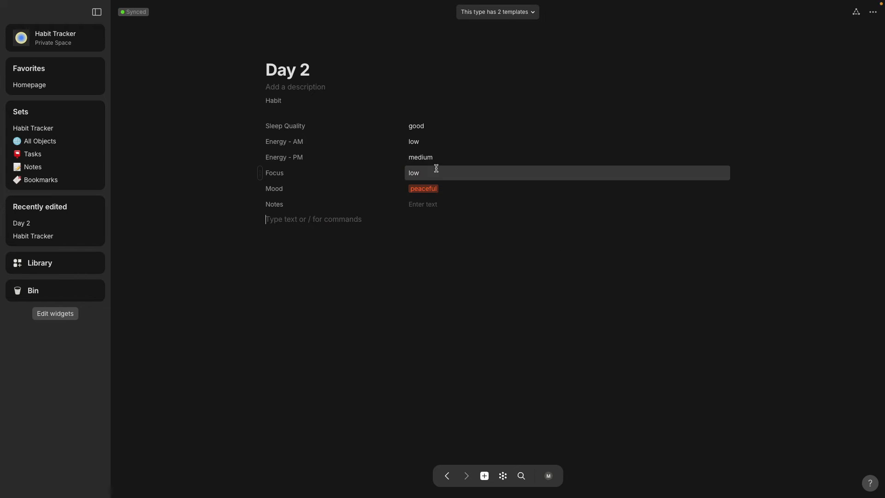
Change the peaceful mood option's colour to Yellow, with that tag taken off Day 2's Mood and assigned again
click(432, 192)
click(441, 189)
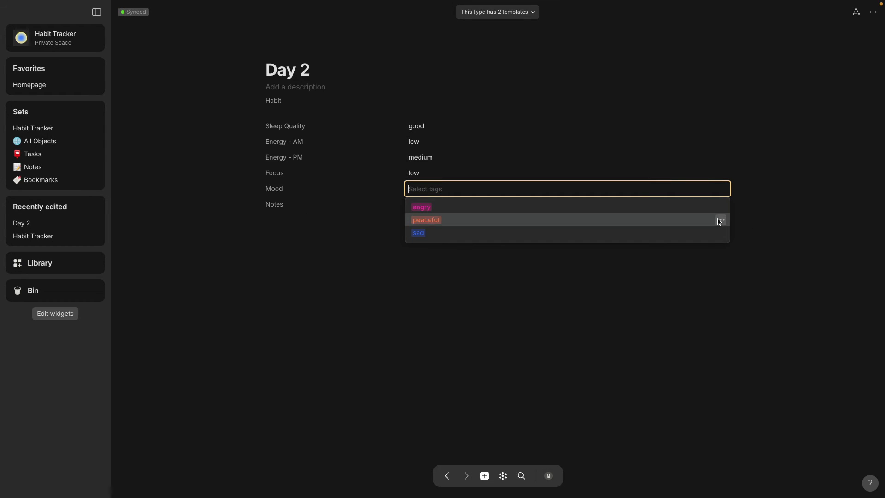
click(723, 222)
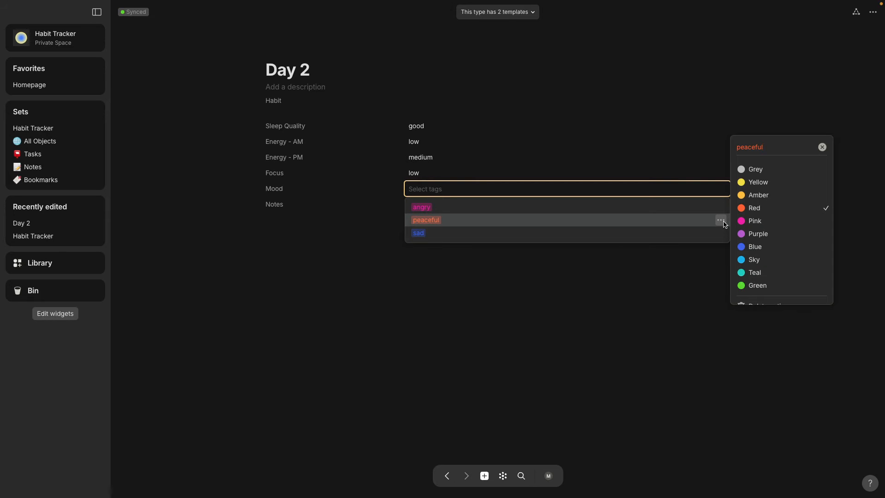
click(756, 183)
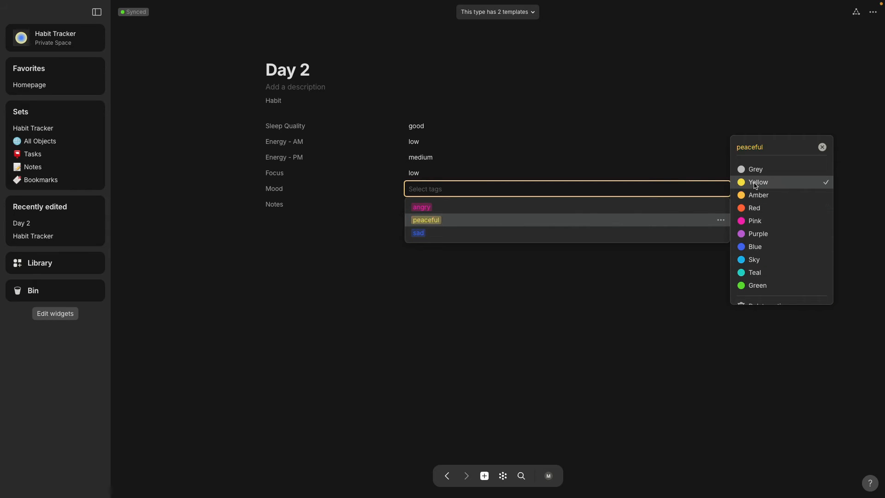
click(501, 291)
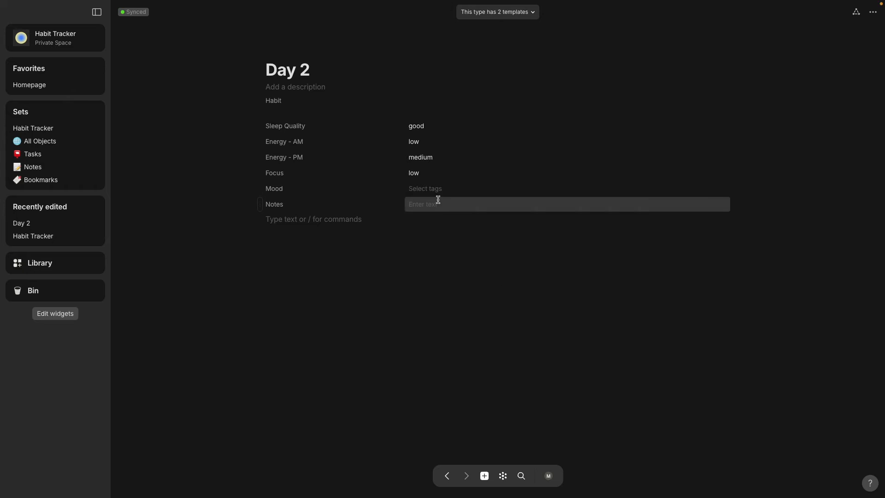
click(429, 188)
click(431, 223)
click(415, 291)
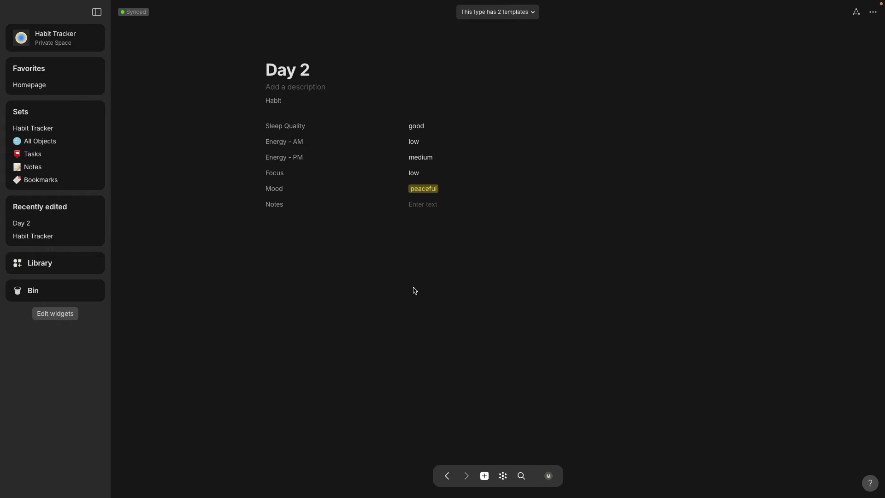
Return to the Habit Tracker set and create a new view with the Gallery layout
click(430, 205)
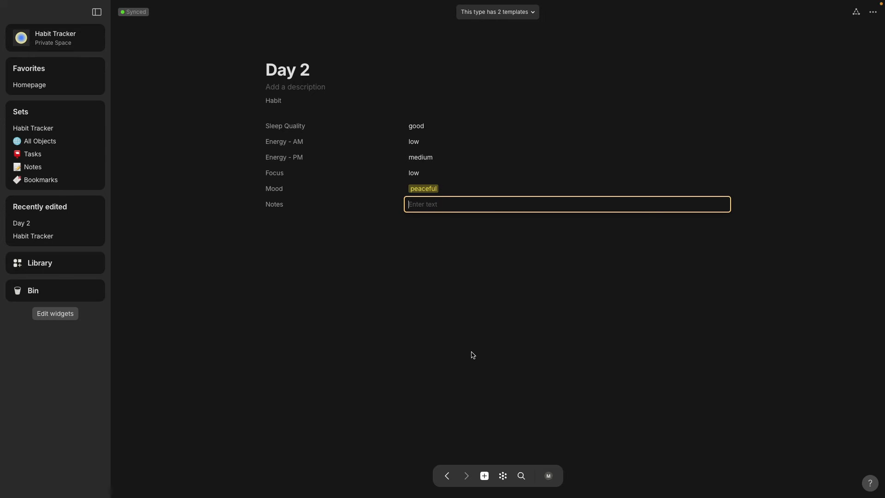
click(50, 133)
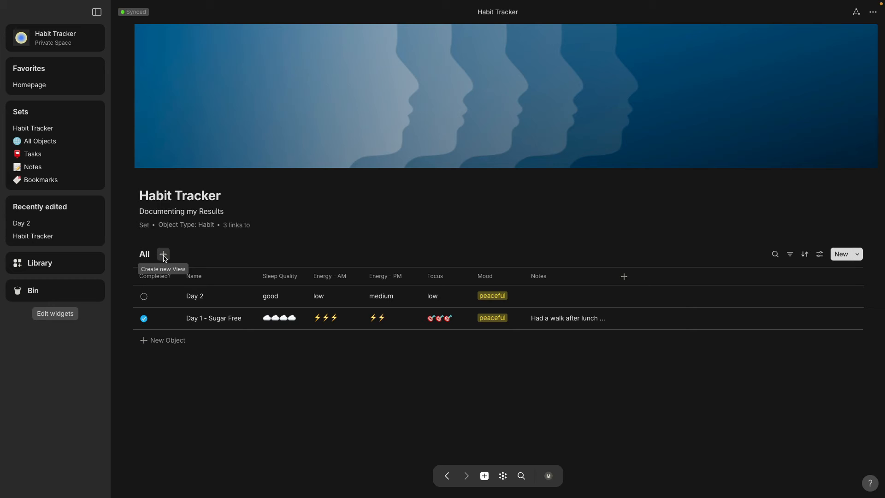
click(163, 254)
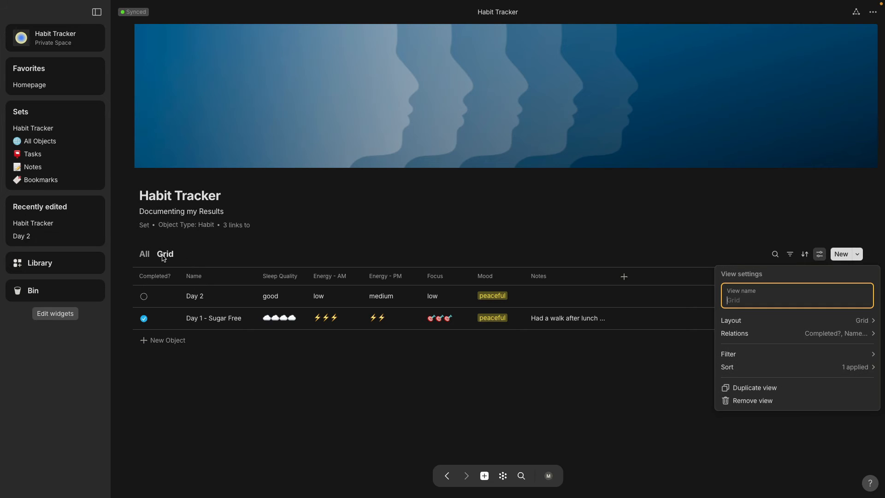
click(758, 321)
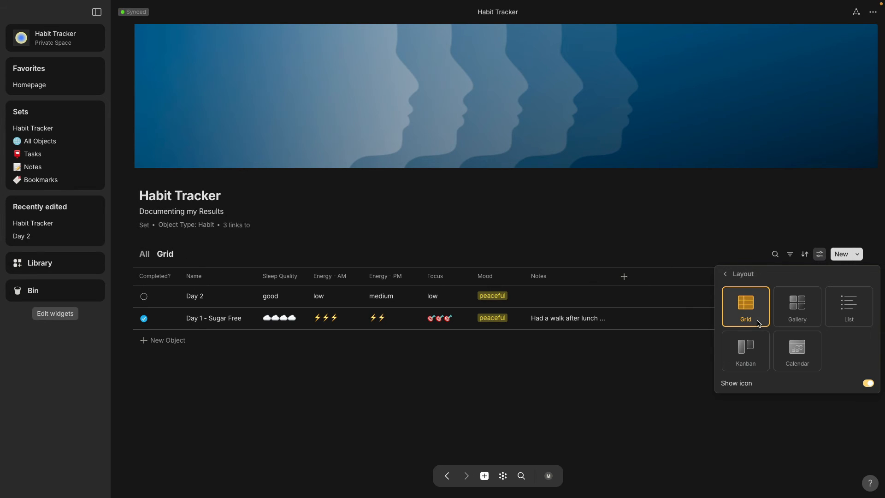
click(806, 314)
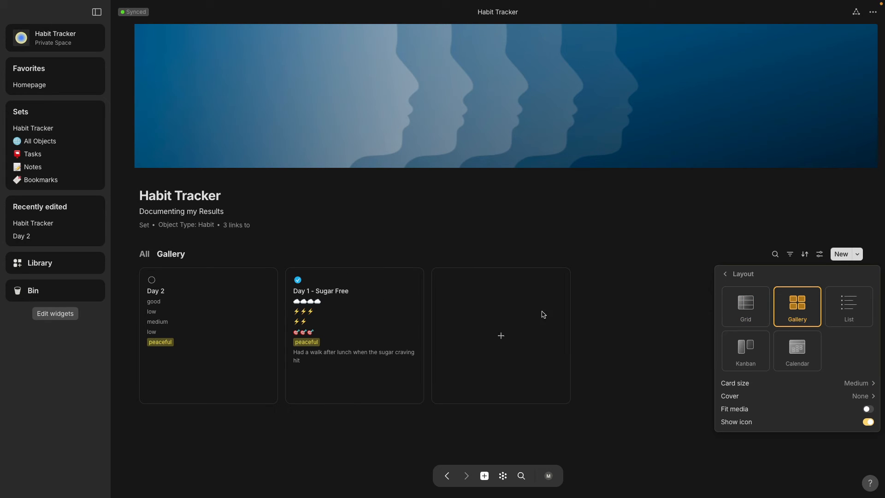
click(651, 305)
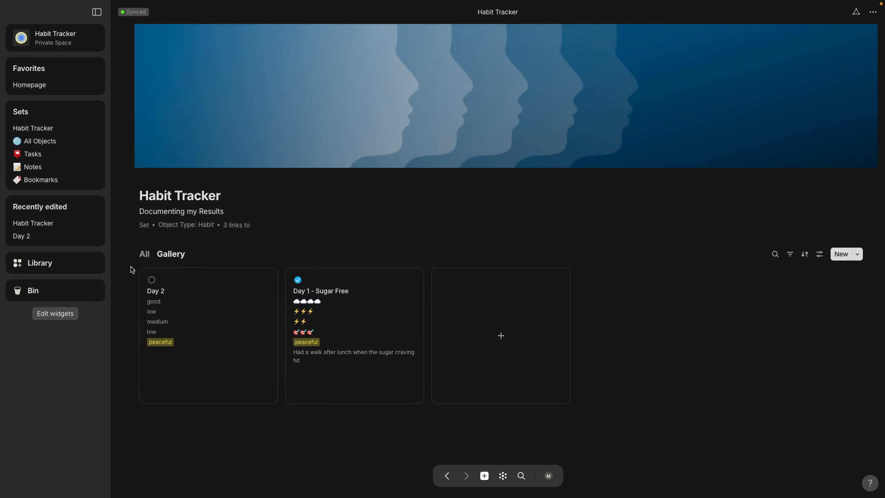
Check the Completed? relation's options in the All view and mark Day 2 as completed in the Gallery view
click(144, 257)
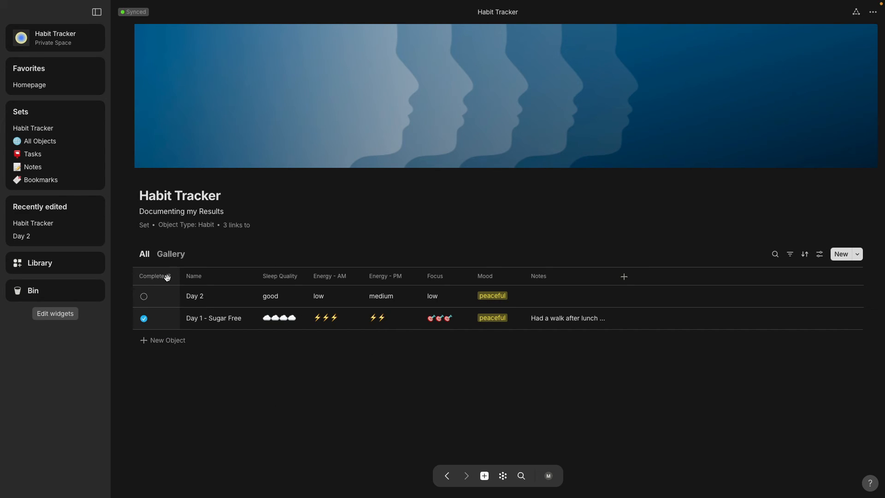
click(161, 277)
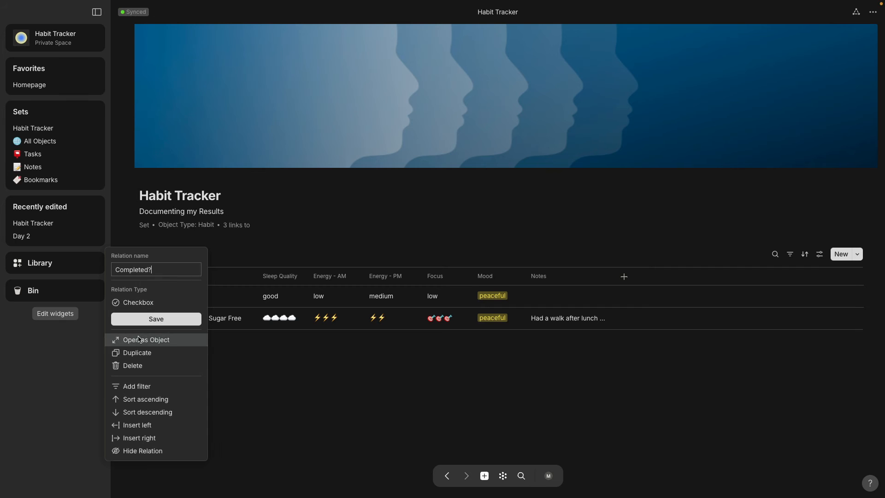
click(251, 350)
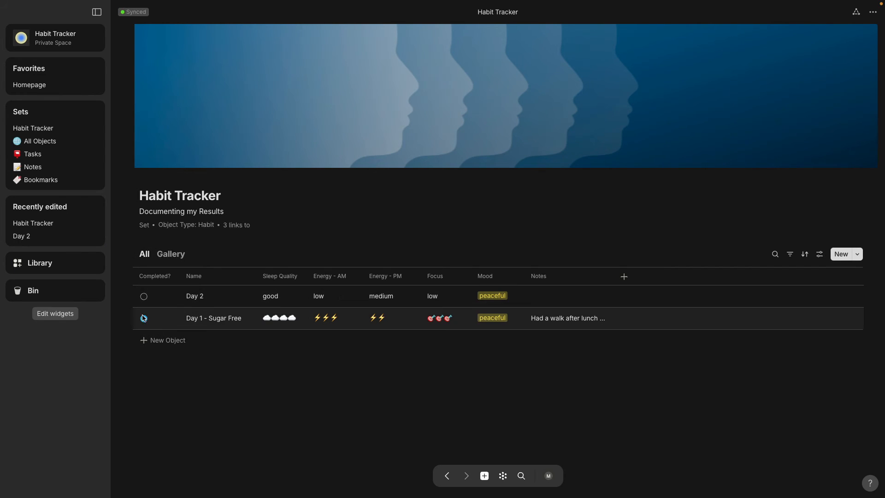
click(176, 256)
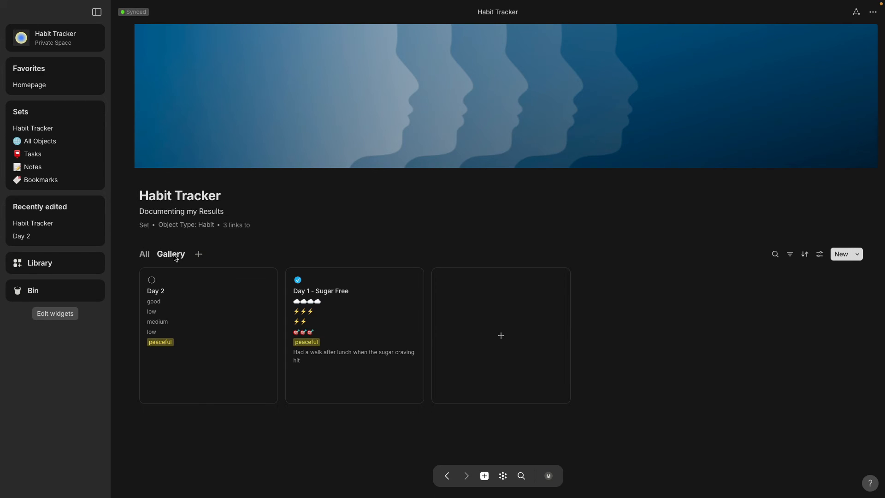
click(152, 280)
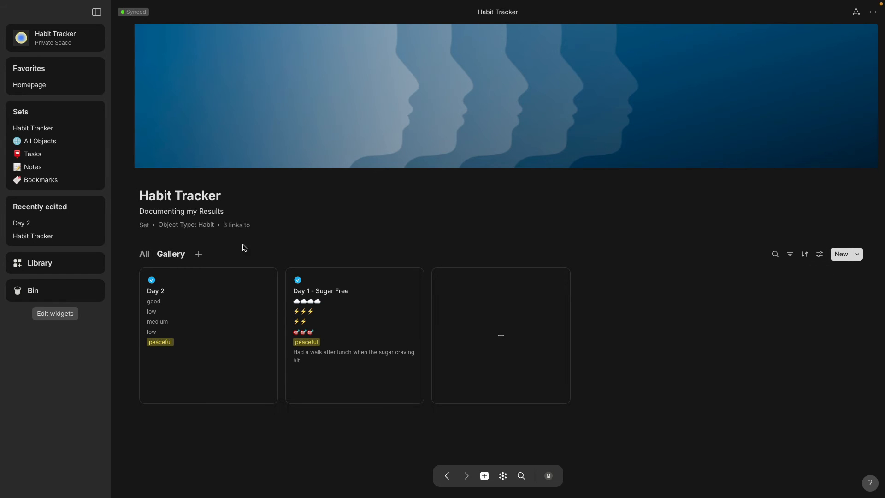
Create another view of the Habit Tracker set with the Calendar layout
click(198, 254)
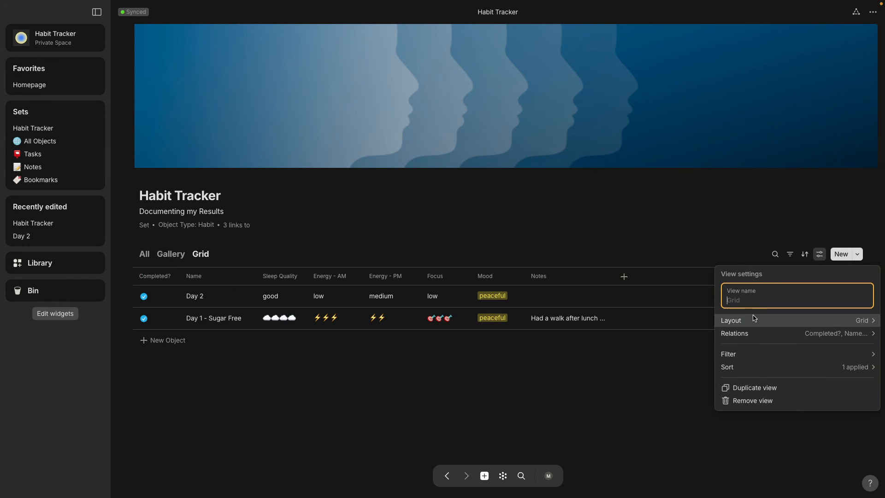
click(784, 320)
click(788, 353)
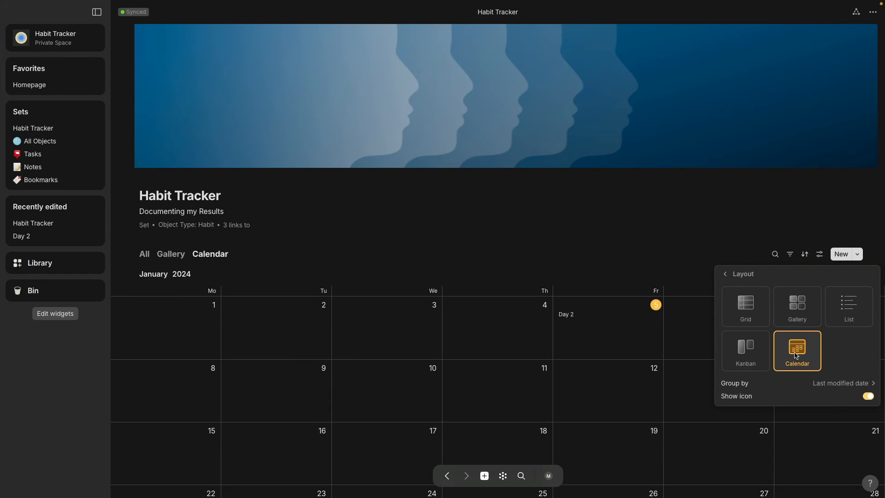
click(221, 258)
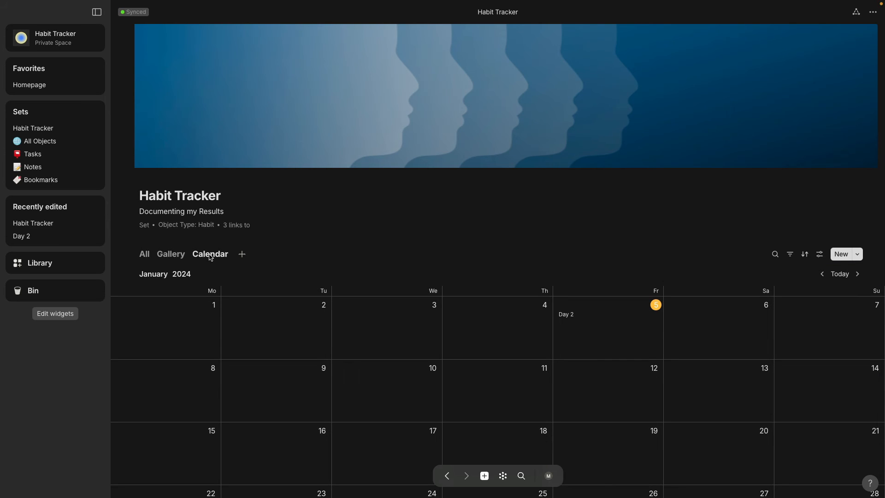
Examine the Calendar view's layout settings and the date relations it can be grouped by
click(819, 254)
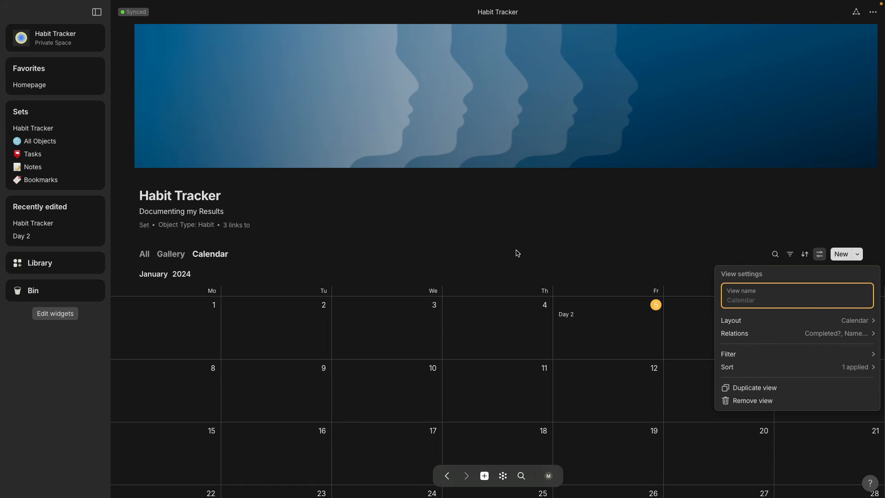
click(574, 282)
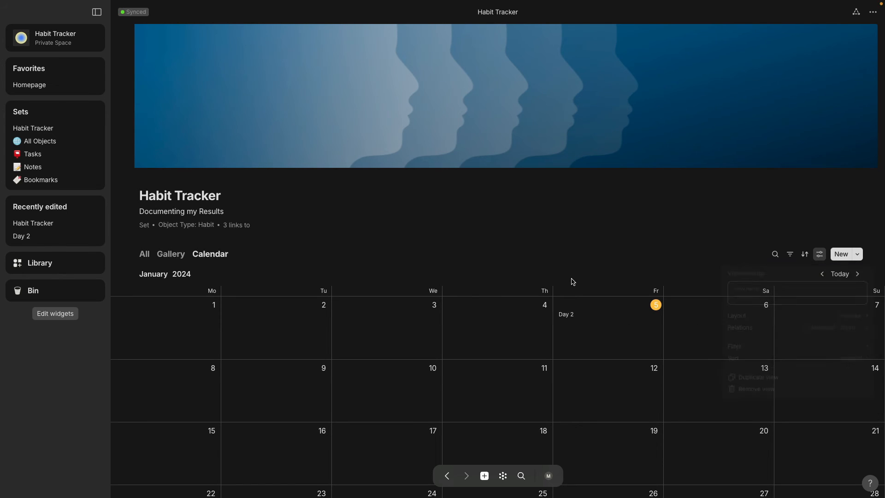
scroll(574, 283, down, 2)
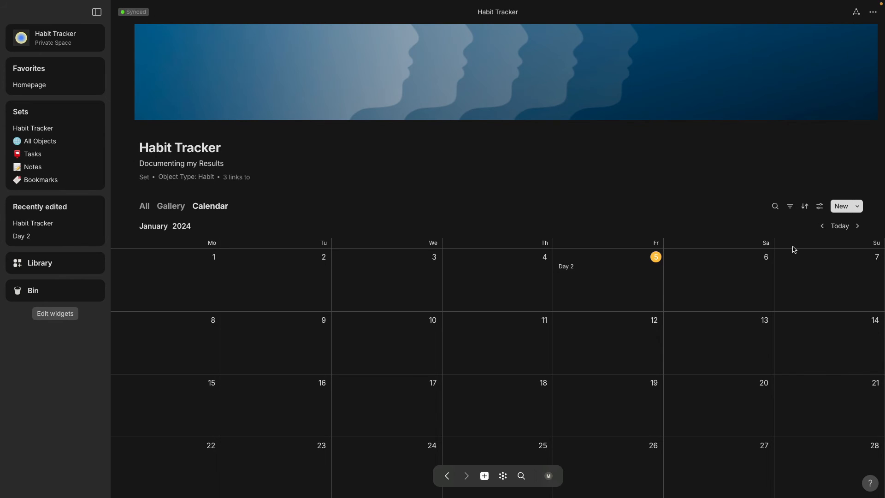
click(820, 207)
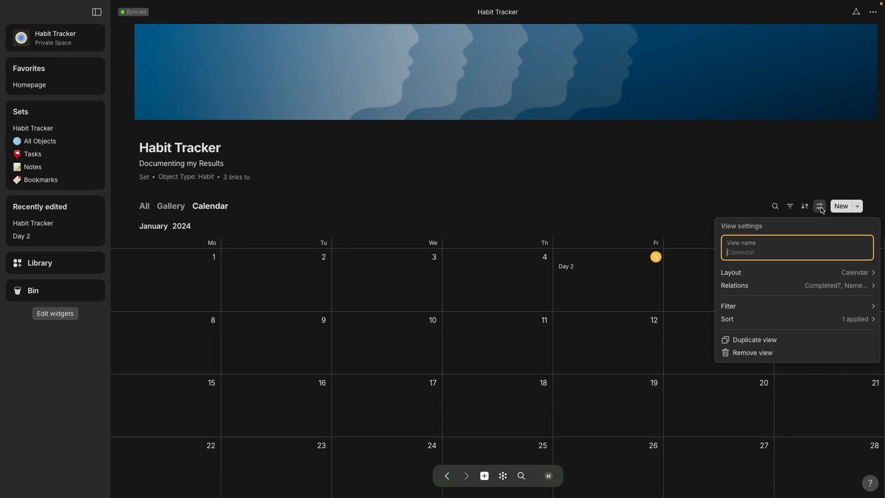
click(833, 277)
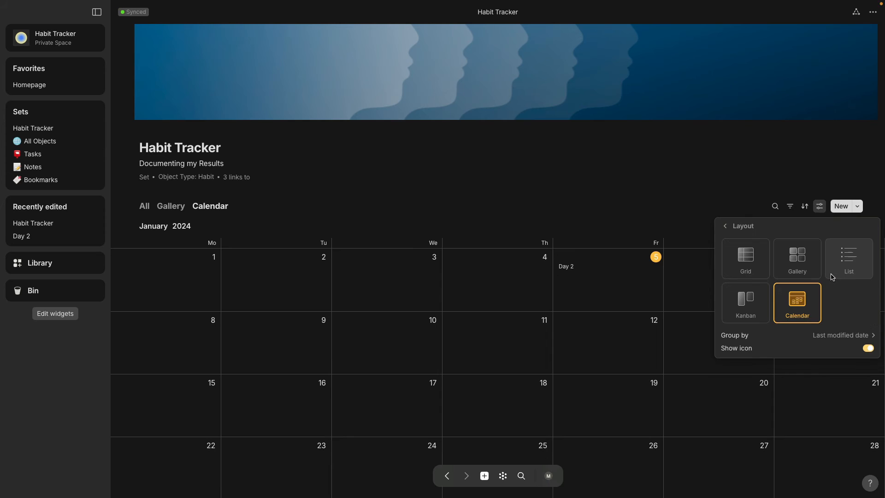
click(821, 208)
click(820, 207)
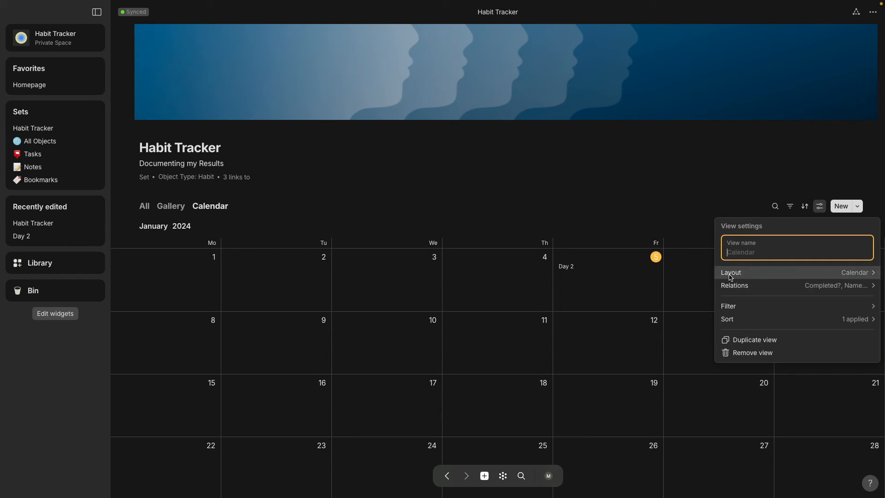
click(746, 276)
mouse_move(733, 338)
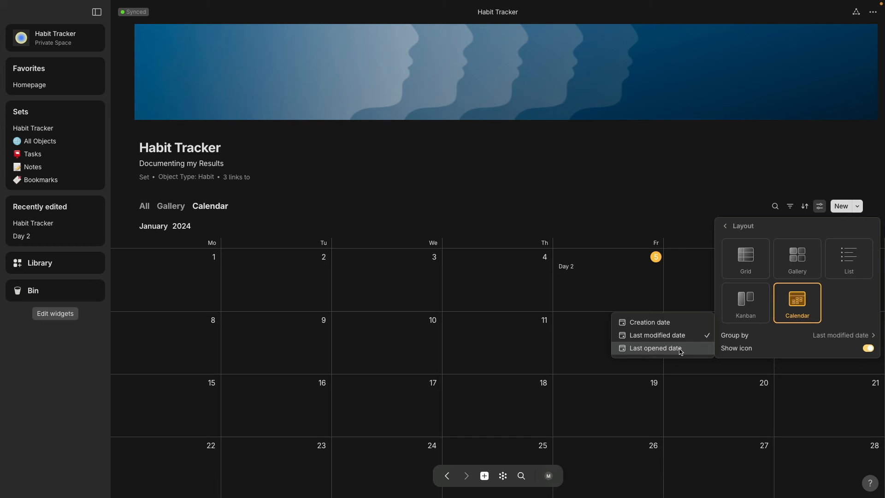
click(553, 212)
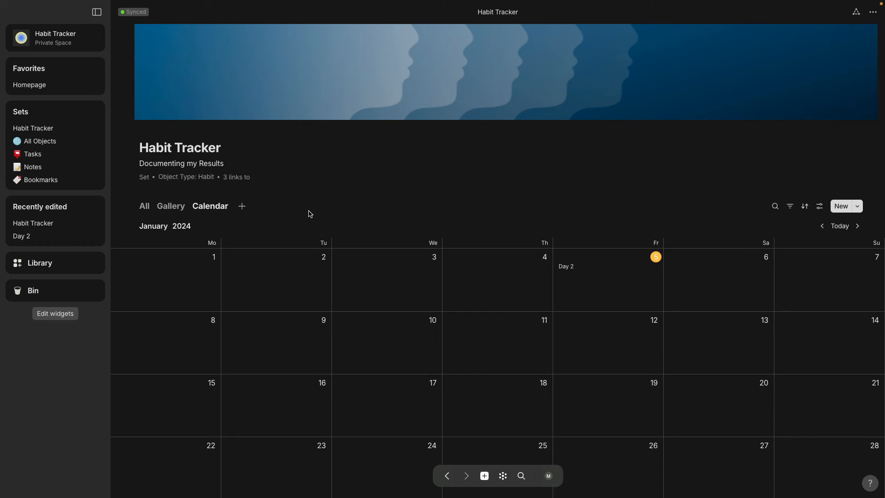
Add the existing Due date relation as a column in the set's All view
click(145, 207)
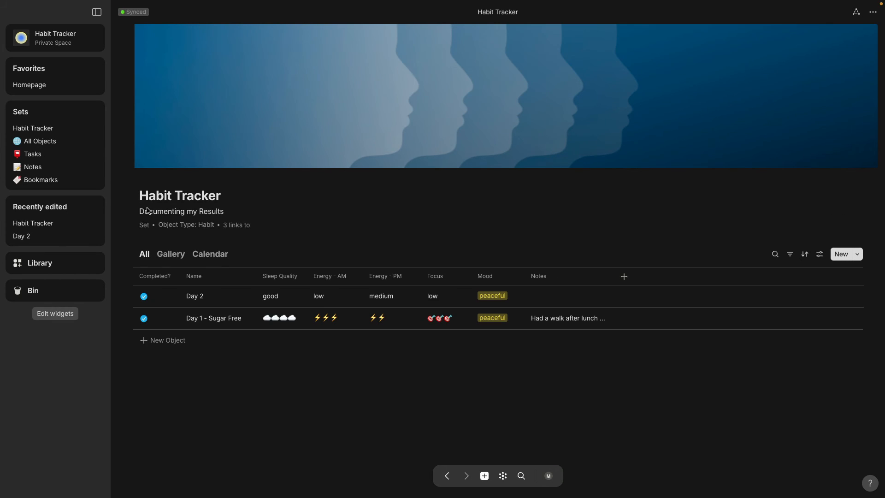
click(625, 278)
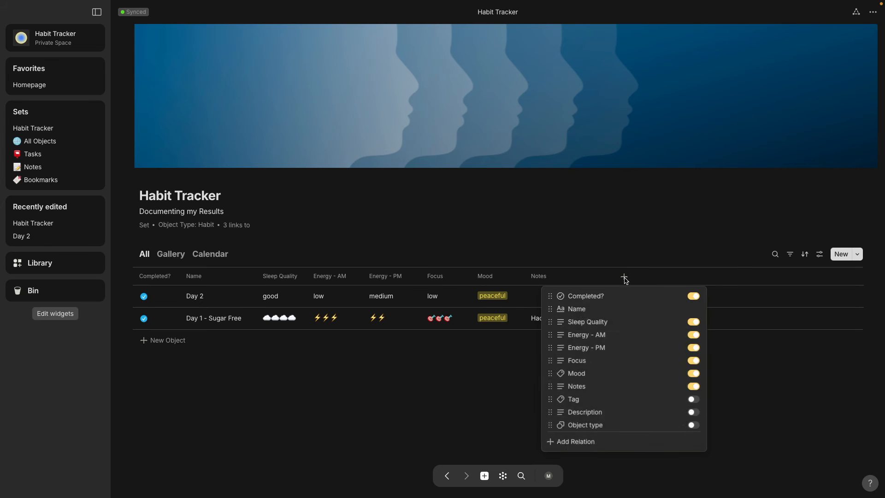
click(585, 443)
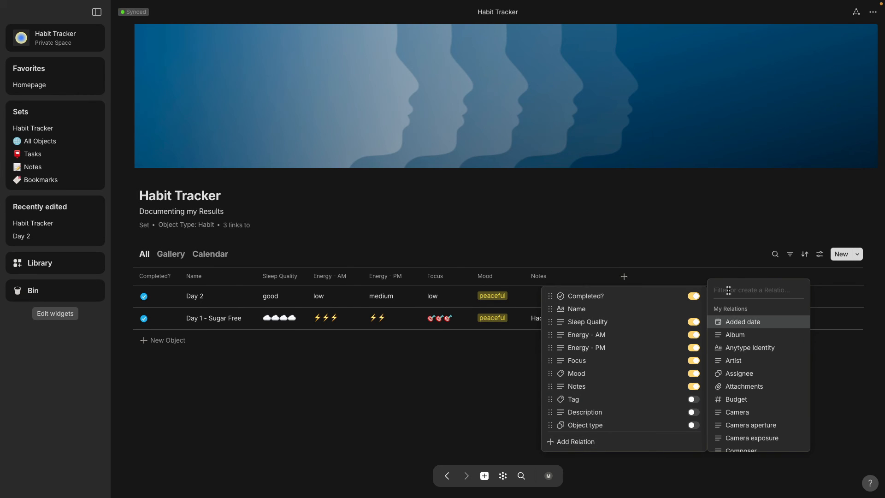
scroll(756, 378, down, 4)
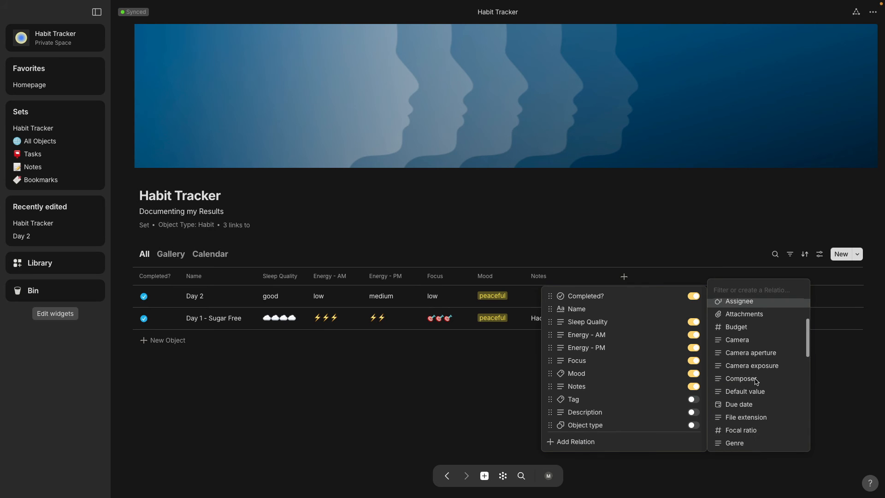
click(738, 387)
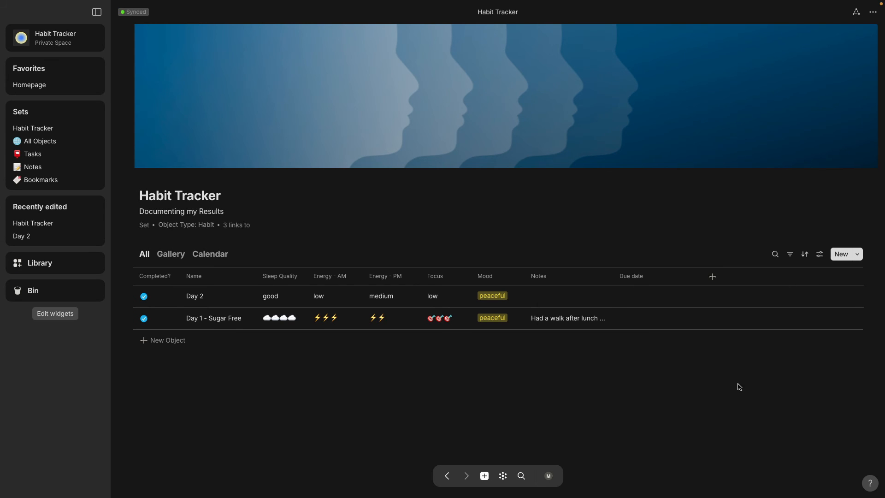
Set the due date of Day 1 - Sugar Free to 4 January 2024 and of Day 2 to 5 January 2024
click(638, 319)
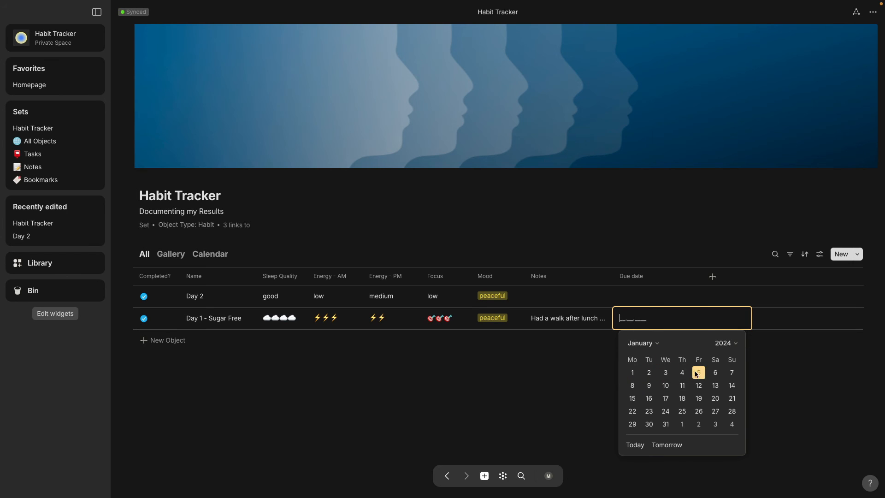
click(683, 373)
click(634, 318)
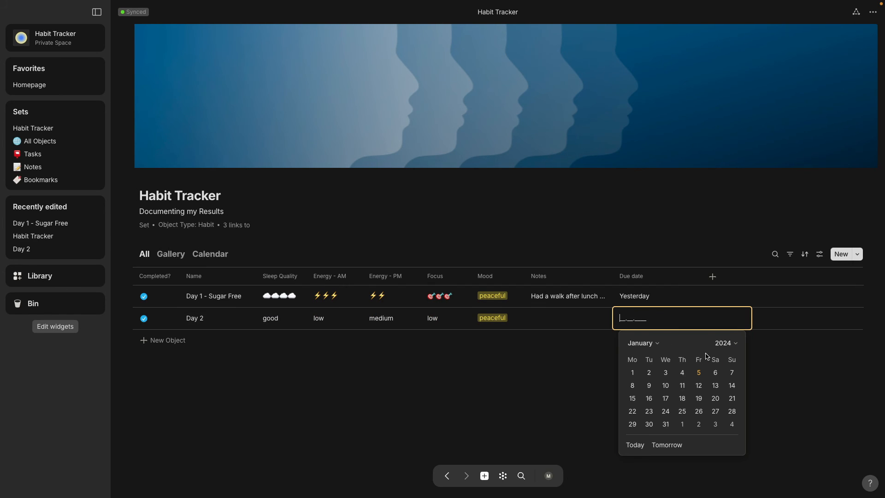
click(701, 373)
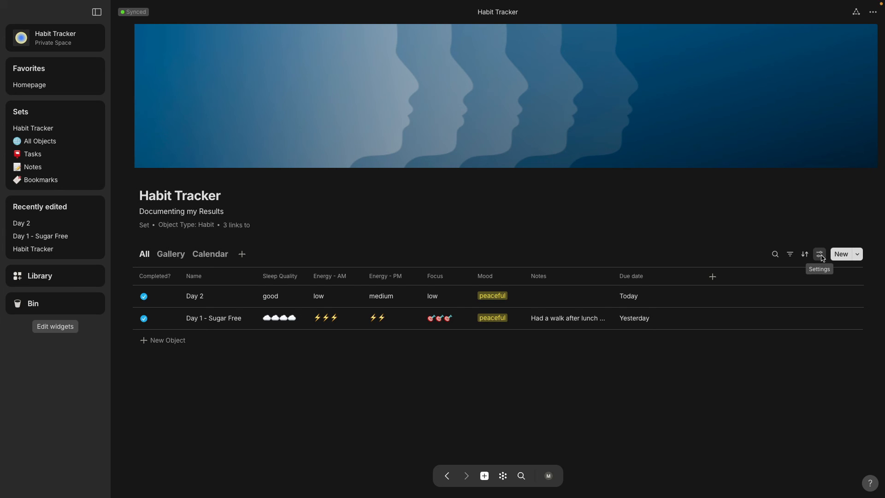
Group the Calendar view by Due date
click(217, 258)
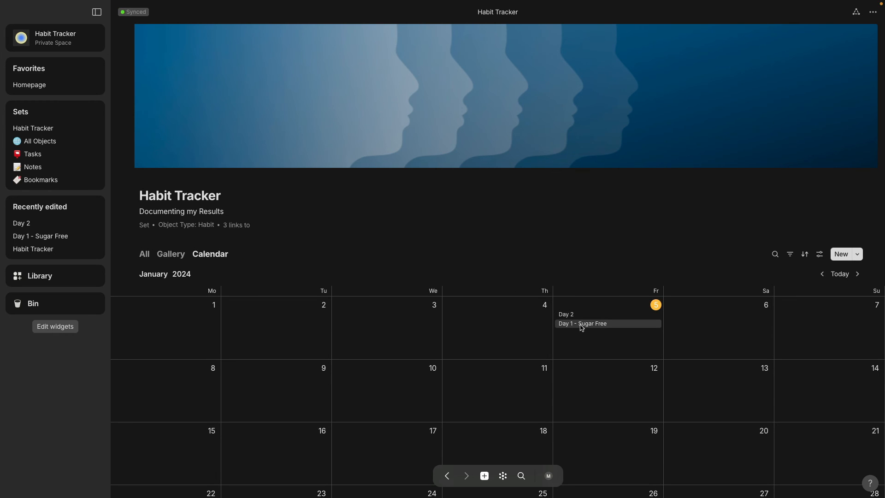
click(820, 255)
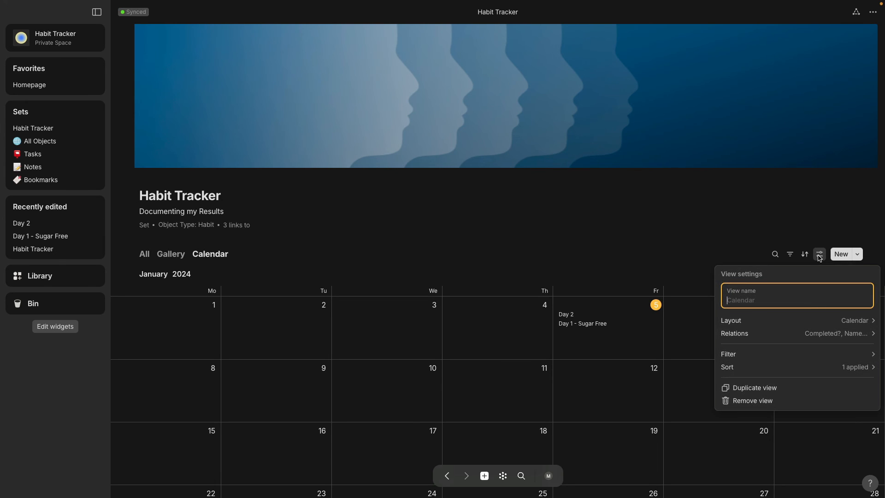
click(752, 323)
mouse_move(737, 386)
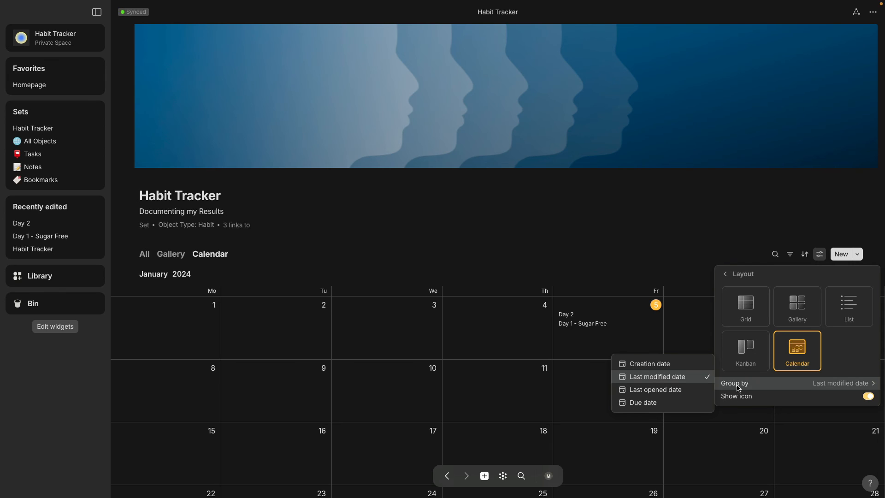
click(670, 406)
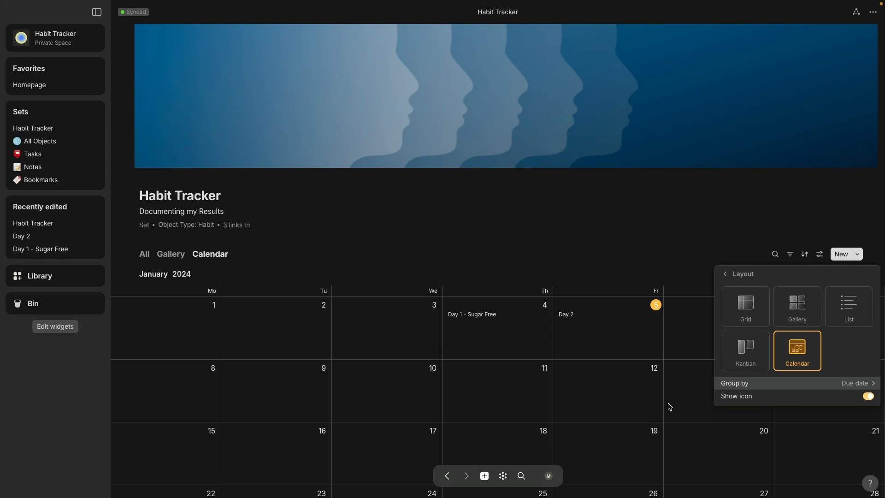
click(627, 221)
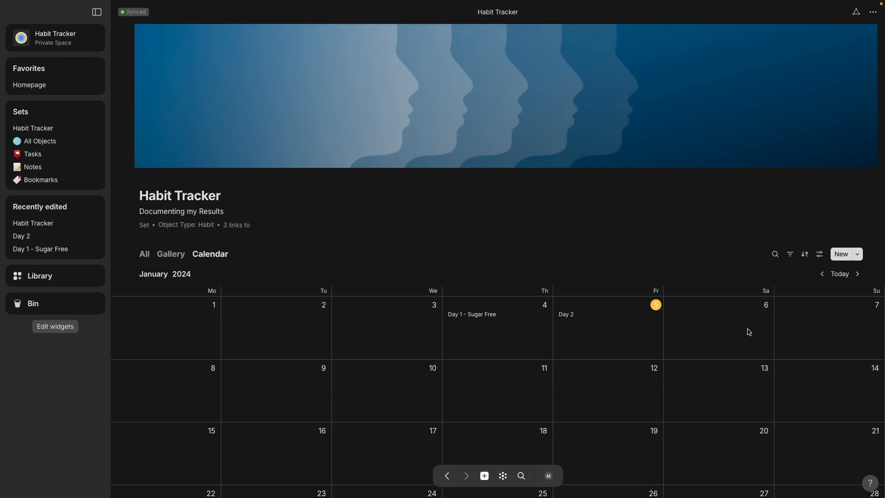
Create a new habit object from the Calendar view, close it, and reopen Day X - Habit from 5 January
click(841, 254)
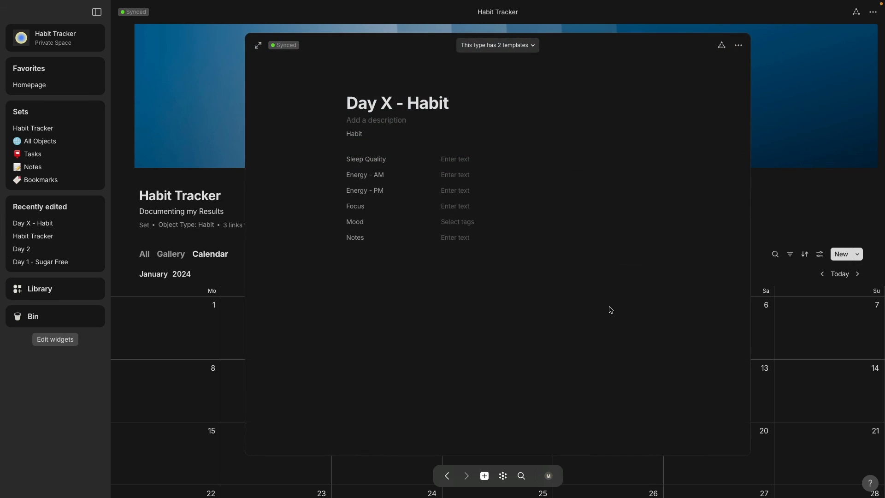
click(817, 204)
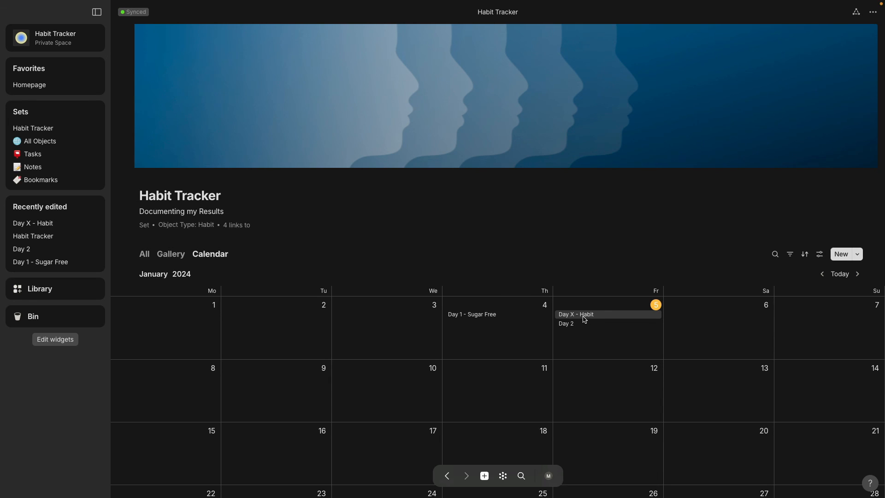
click(585, 318)
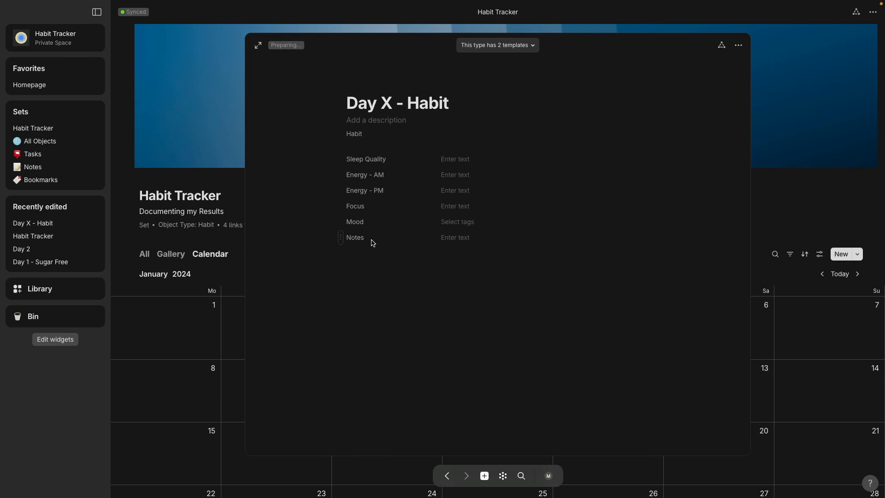
Add the existing Due date relation to the body of Day X - Habit, below Notes, and close the object
click(355, 253)
text(/;)
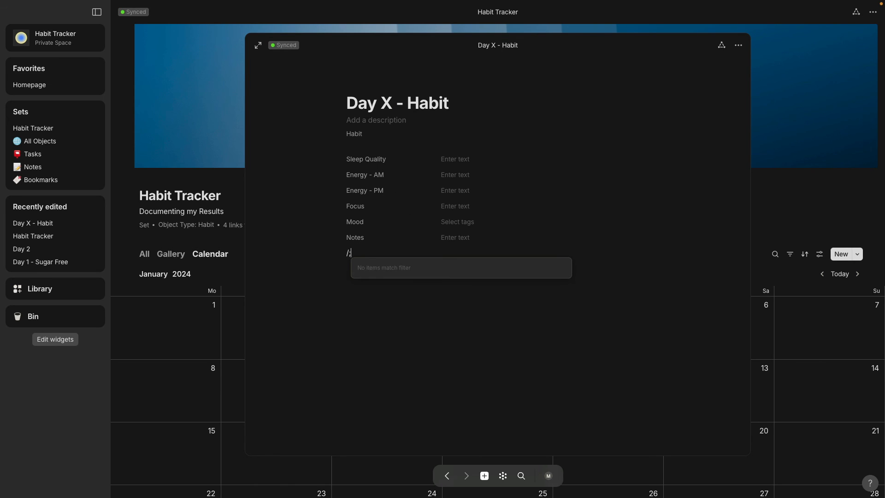
key(BackSpace)
click(401, 327)
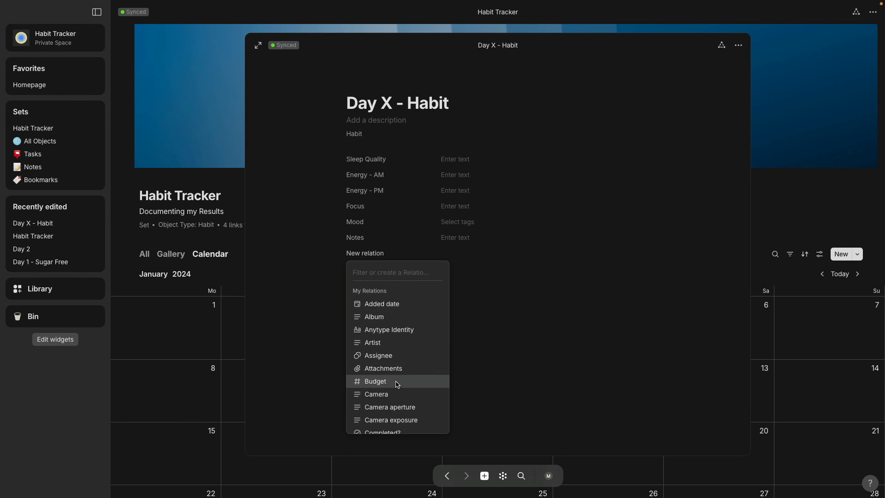
scroll(396, 384, down, 2)
scroll(396, 384, down, 3)
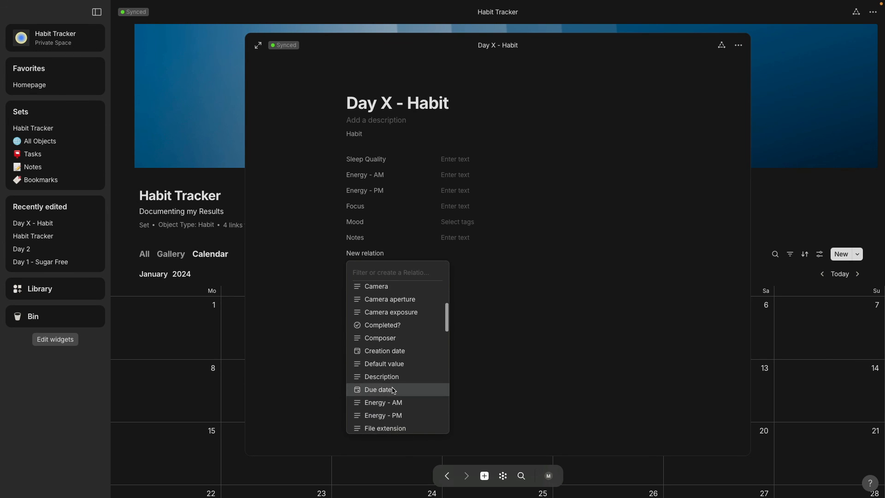
click(394, 389)
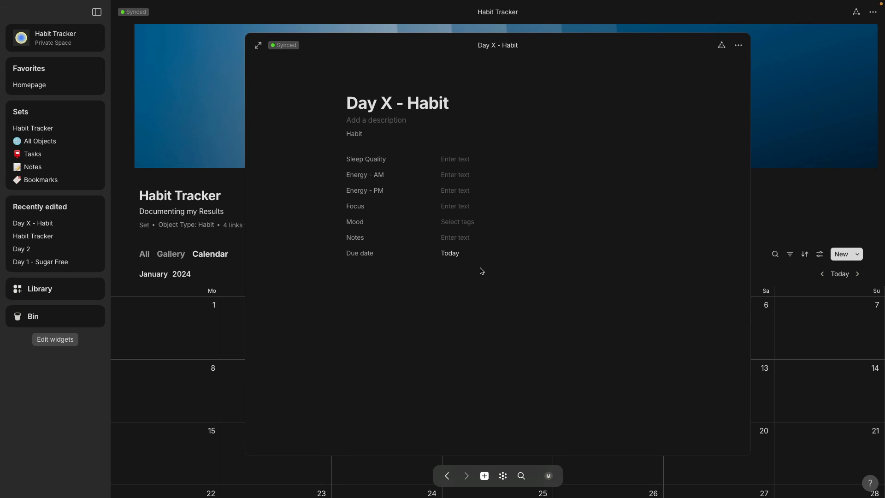
click(450, 288)
click(815, 339)
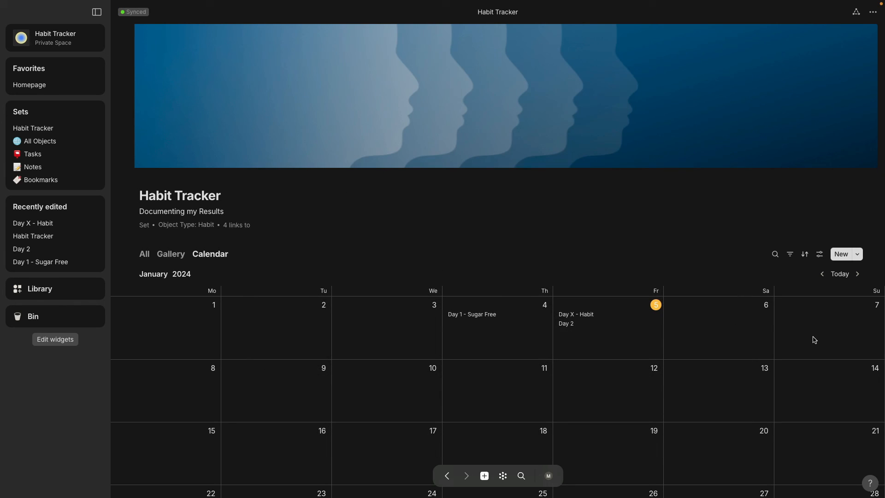
Reopen Day X - Habit from the calendar, set its due date to 6 January 2024, and close it
click(589, 316)
click(447, 253)
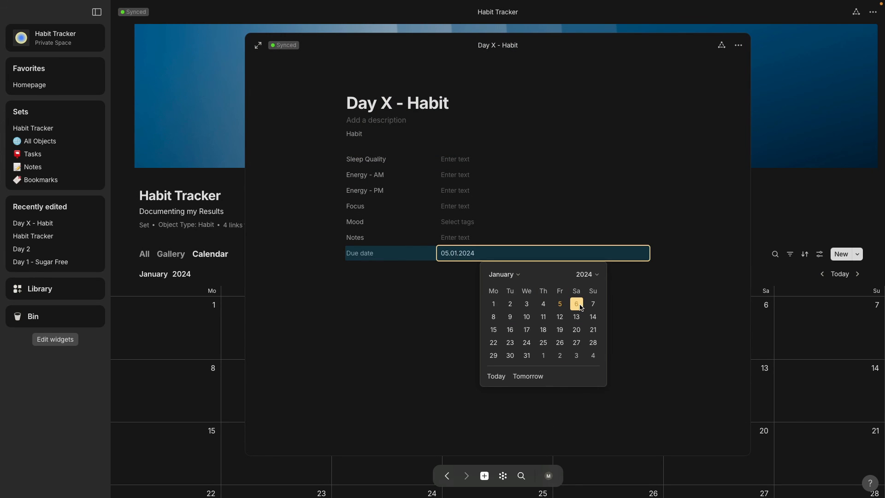
click(581, 308)
click(796, 336)
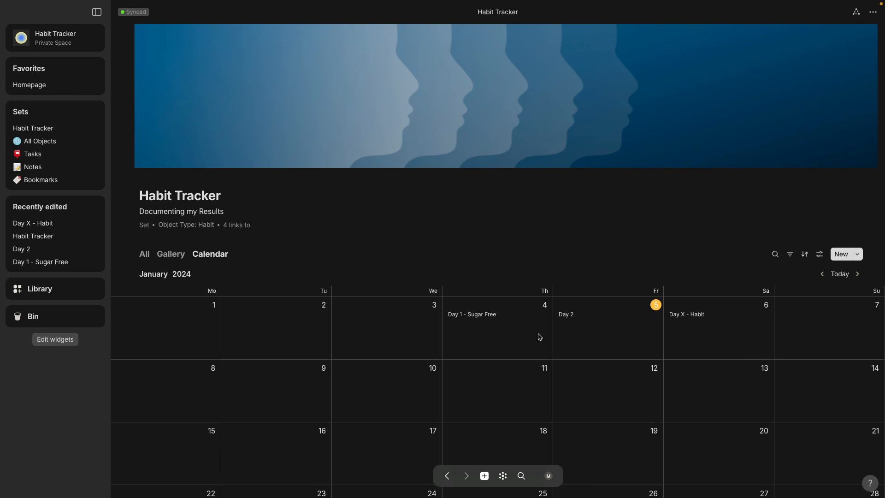
Examine how the habit objects link to the Habit Tracker in the Graph and Flow views, and open the set from Flow
click(505, 476)
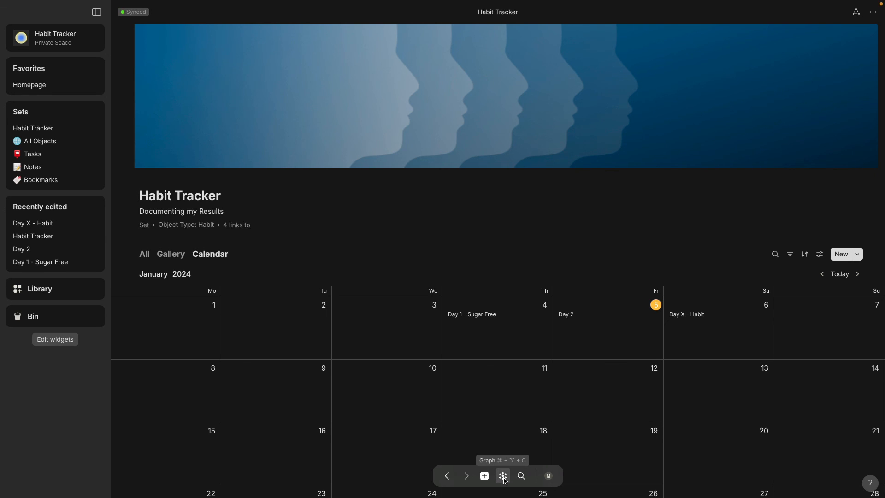
click(504, 476)
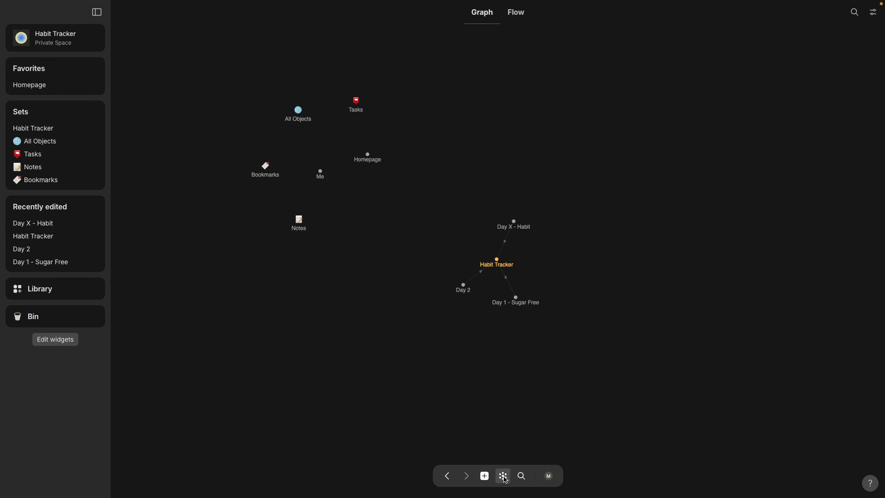
mouse_move(499, 263)
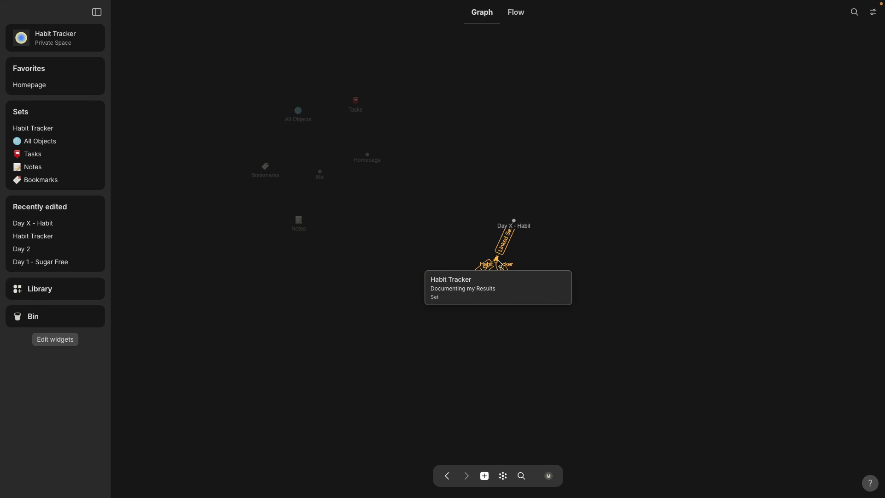
click(499, 264)
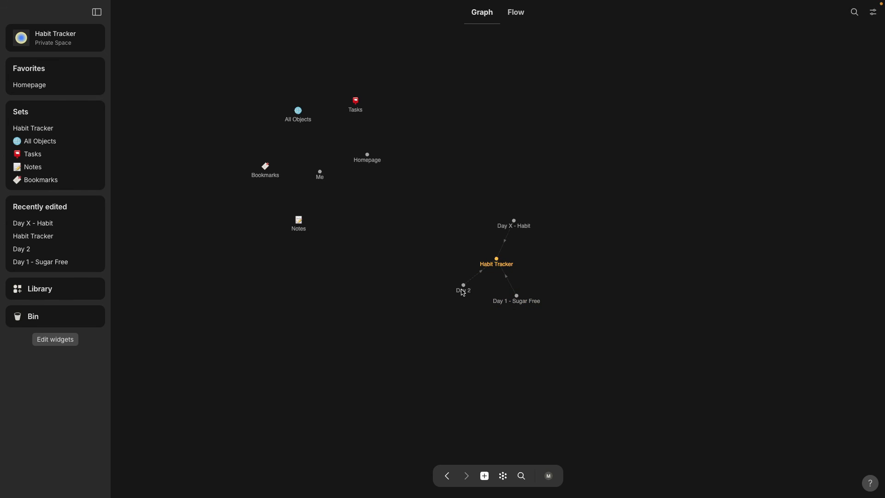
mouse_move(516, 227)
mouse_move(497, 262)
click(516, 14)
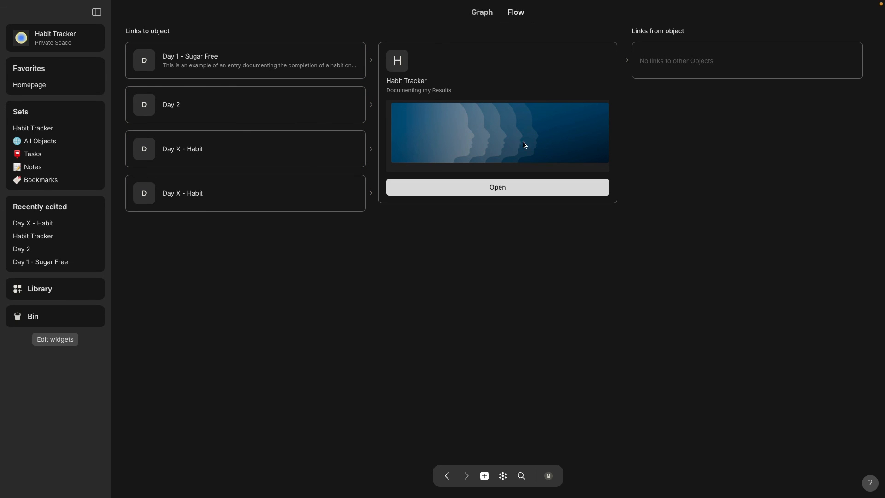
click(507, 190)
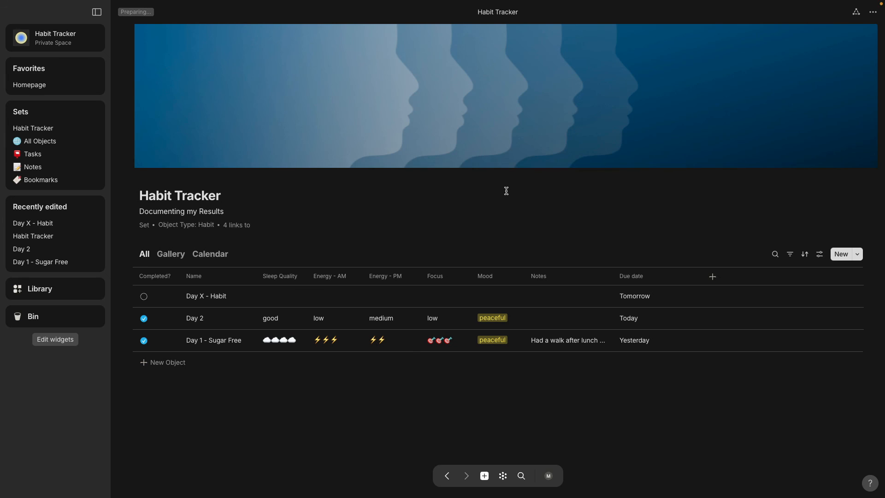